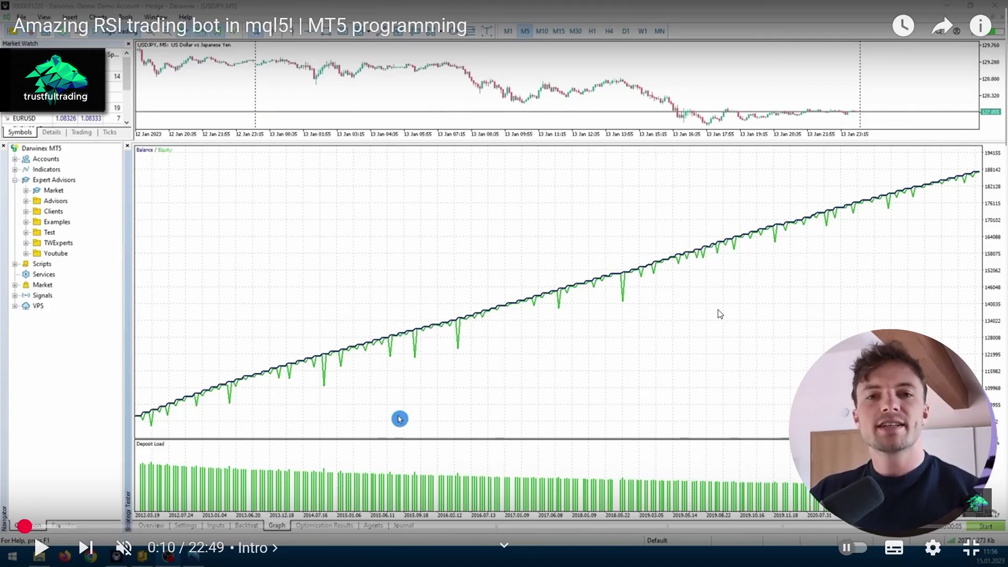
- Exit full-screen and open the 'Amazing RSI trading bot in mql5!' watch page from the channel content list
key(Escape)
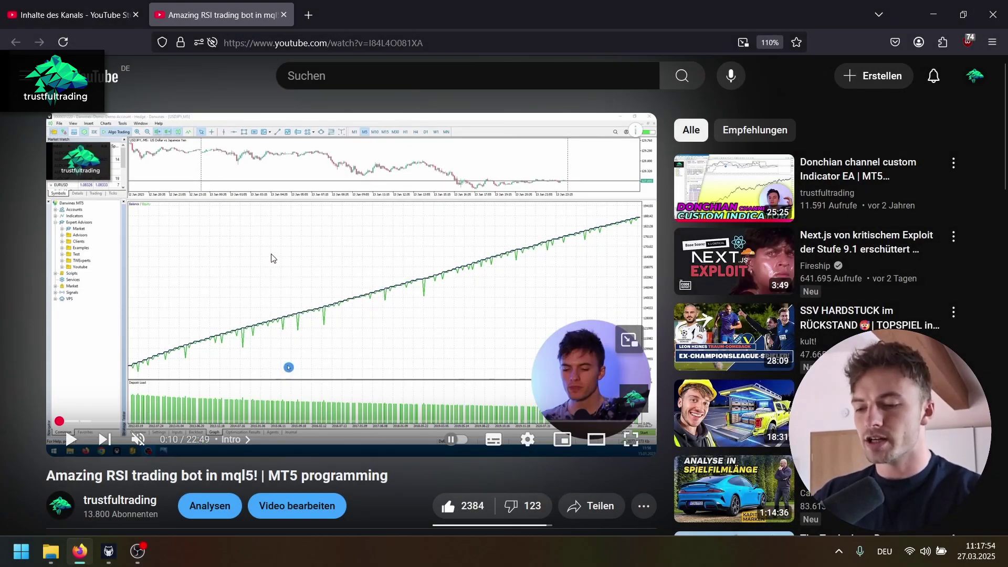
click(106, 19)
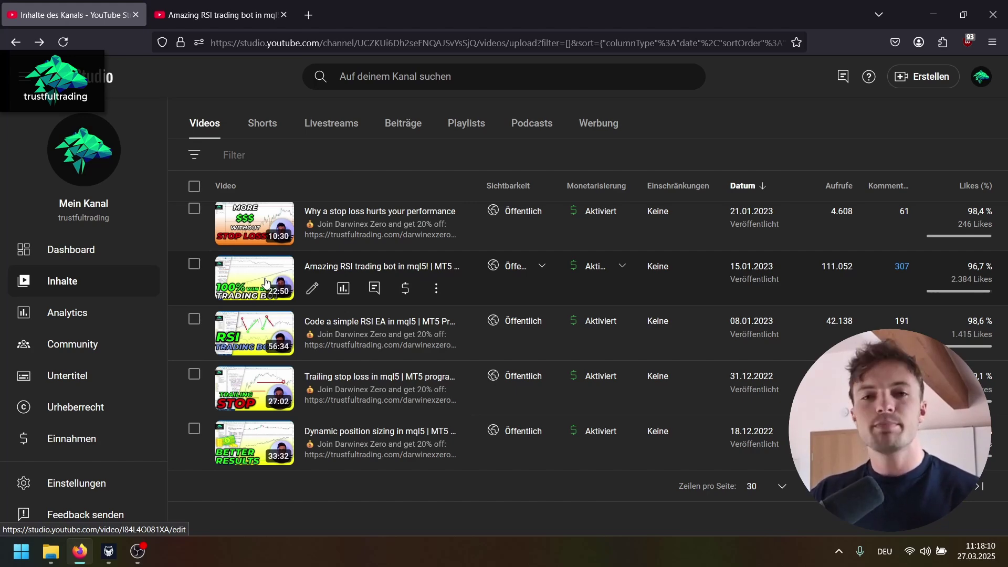
click(266, 283)
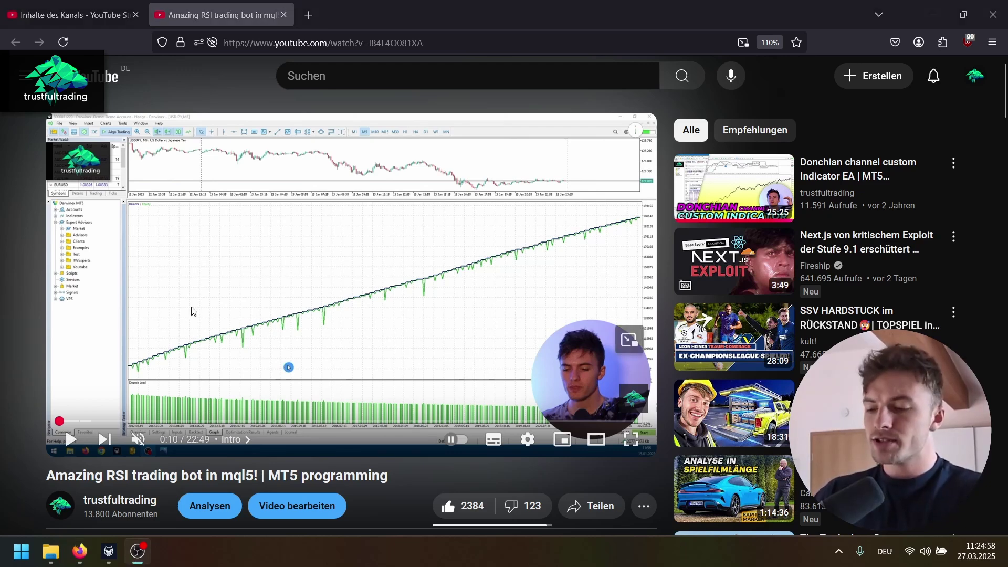
- In the Strategy Tester, choose Youtube\RsiMaFilterEA.ex5 as the expert to test
click(108, 551)
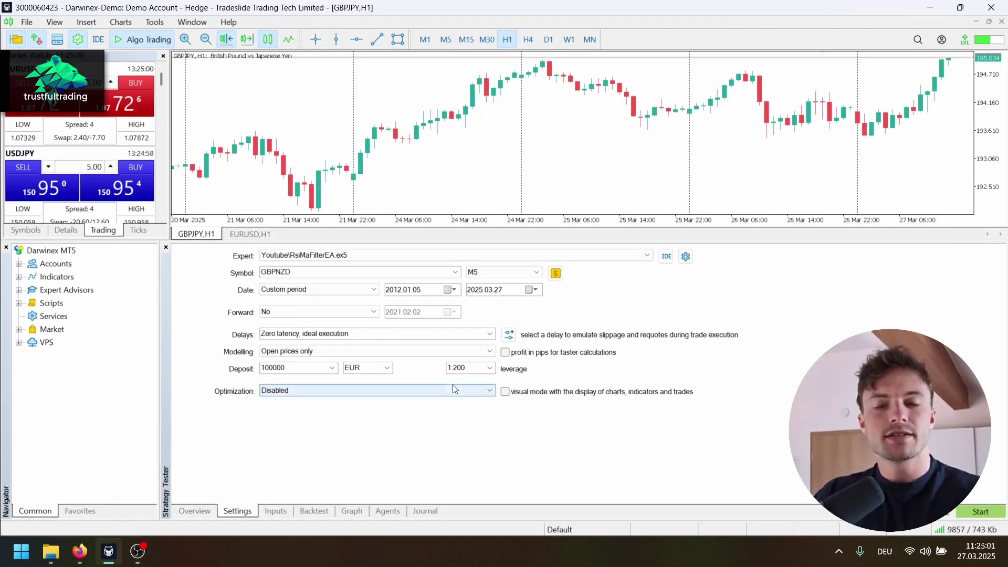
click(376, 259)
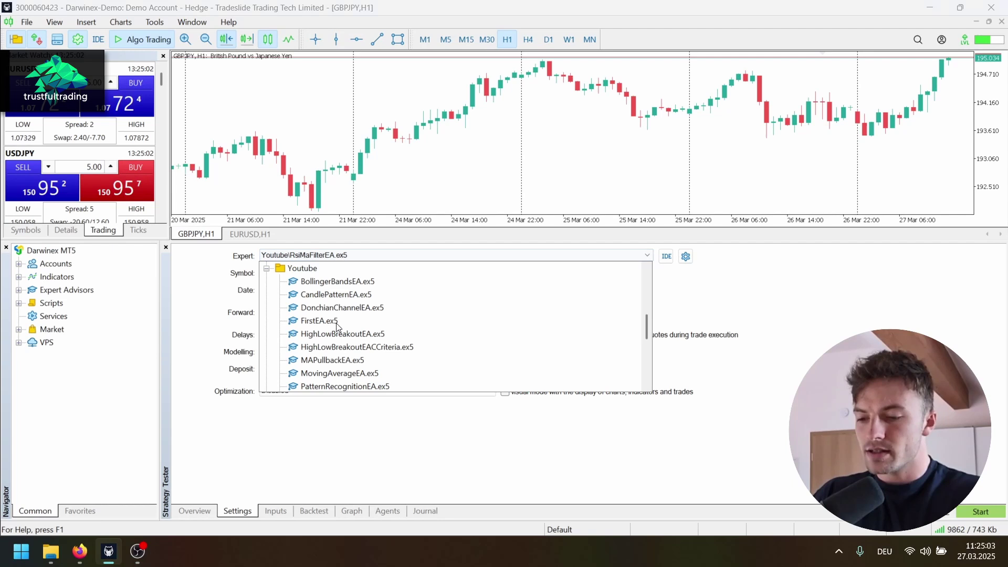
scroll(310, 388, down, 1)
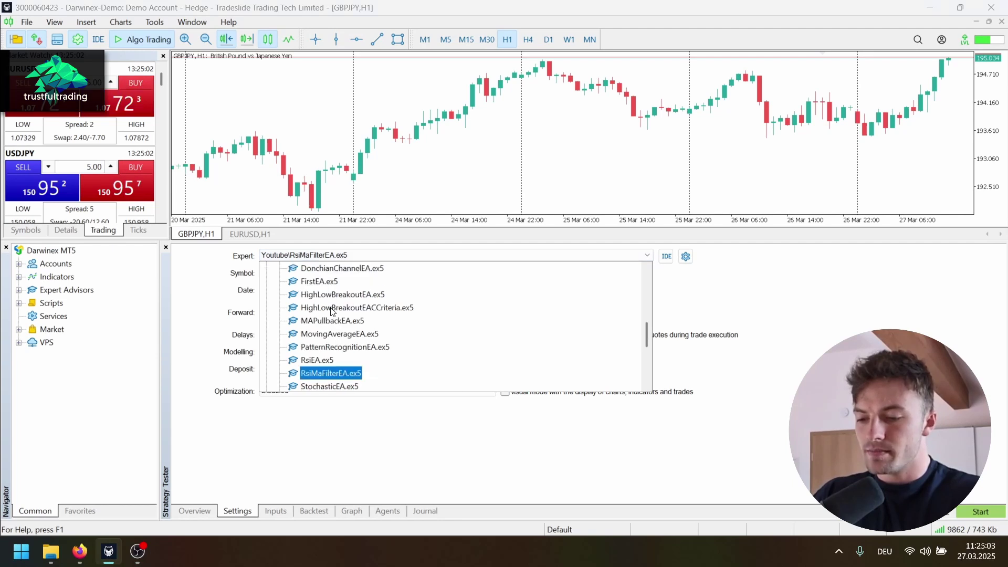
click(327, 374)
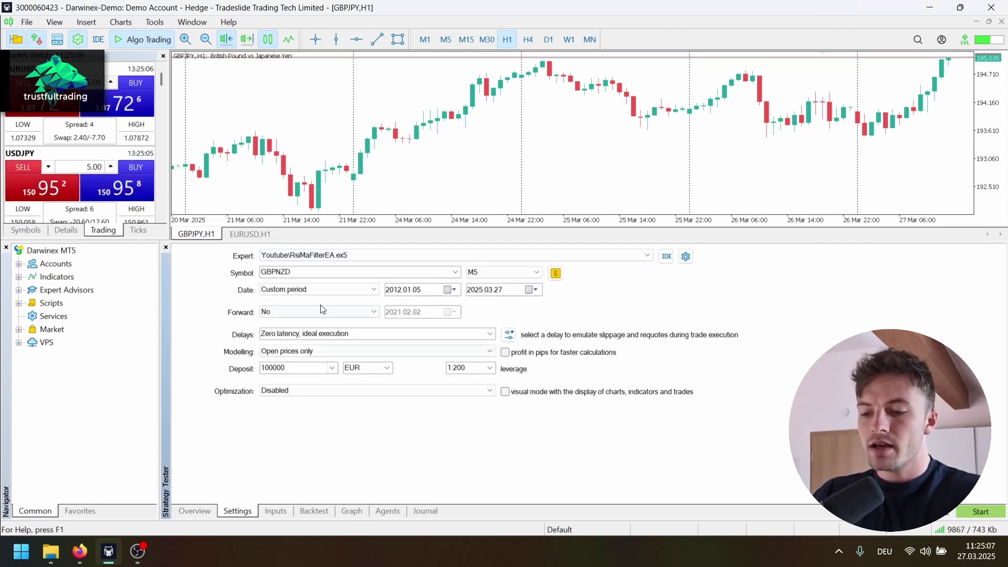
click(332, 259)
scroll(333, 270, up, 1)
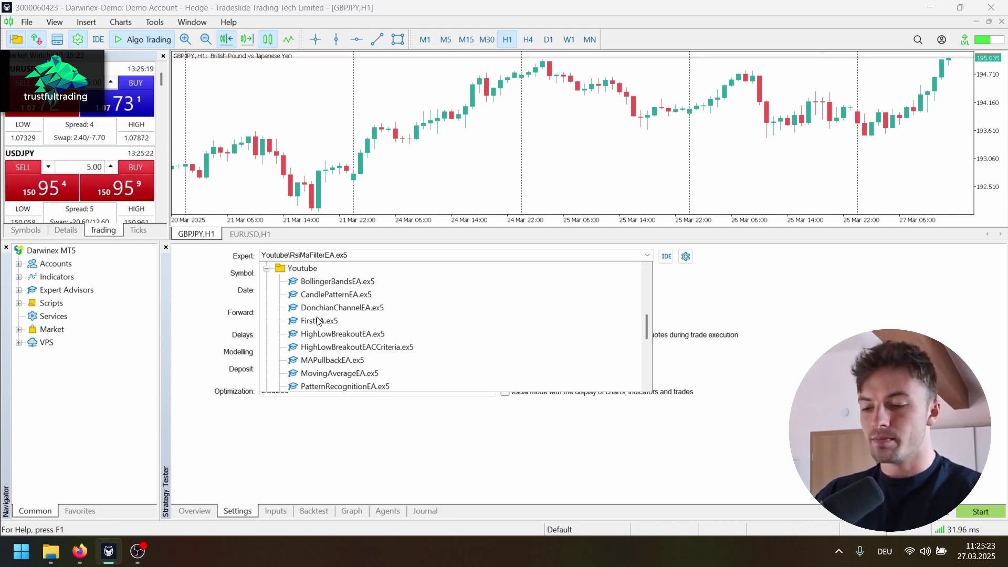
scroll(332, 324, down, 1)
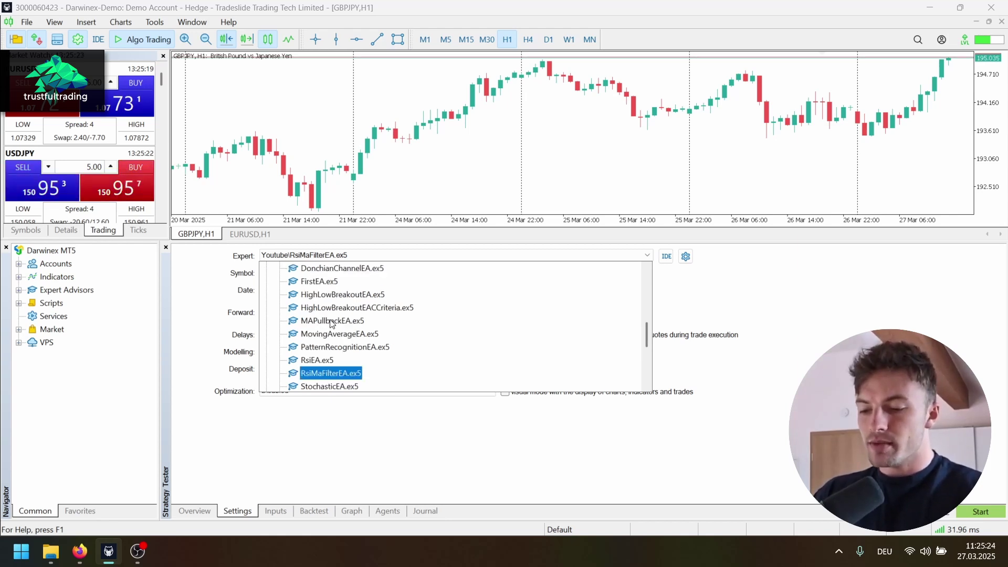
click(312, 374)
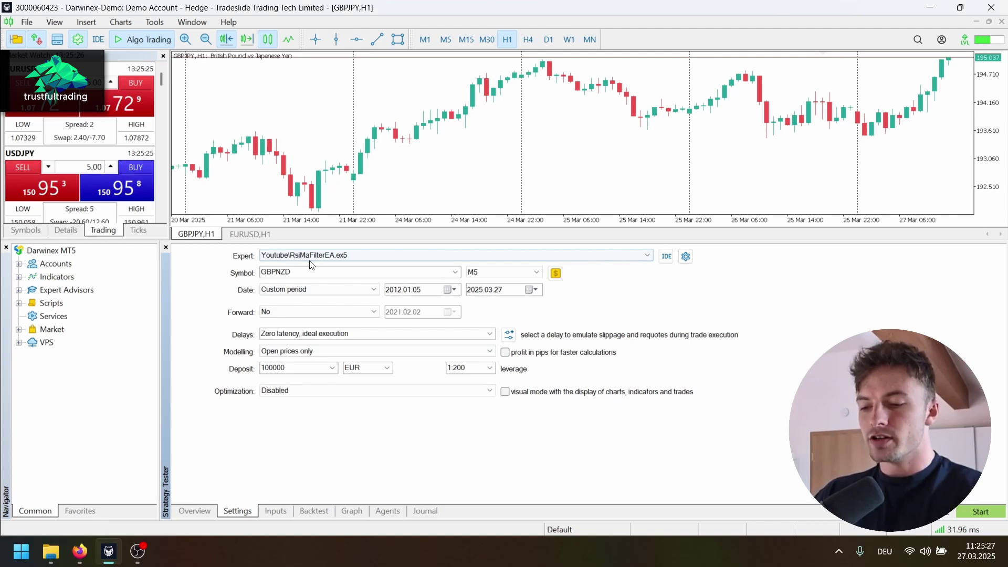
- Change the test symbol from GBPNZD to USDJPY, US Dollar vs Japanese Yen
click(454, 273)
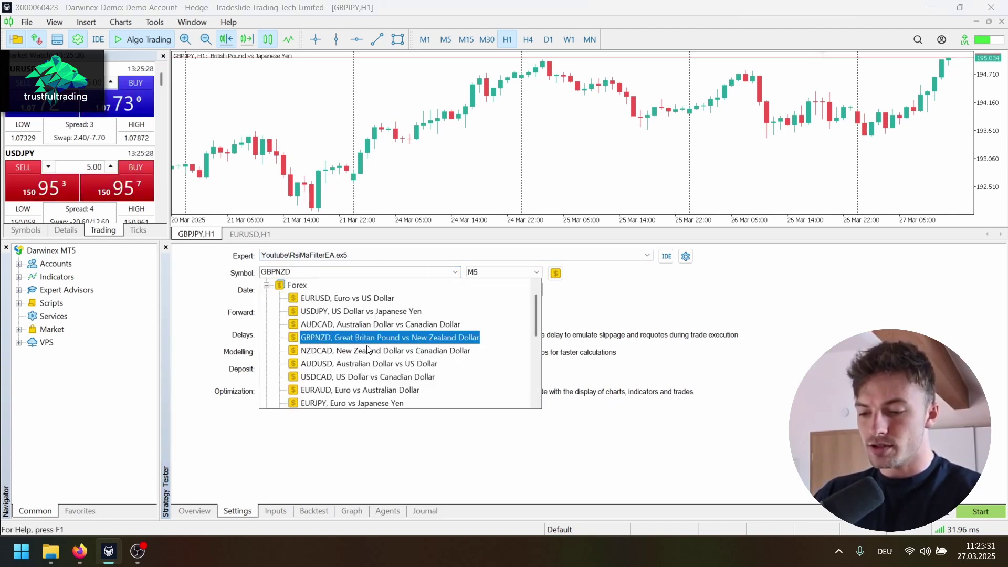
scroll(333, 333, up, 1)
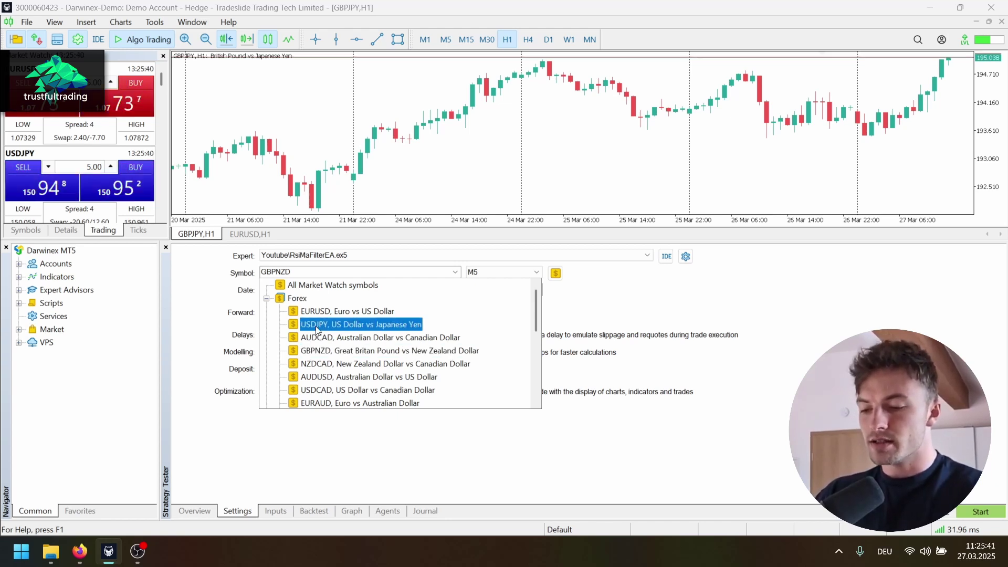
click(333, 325)
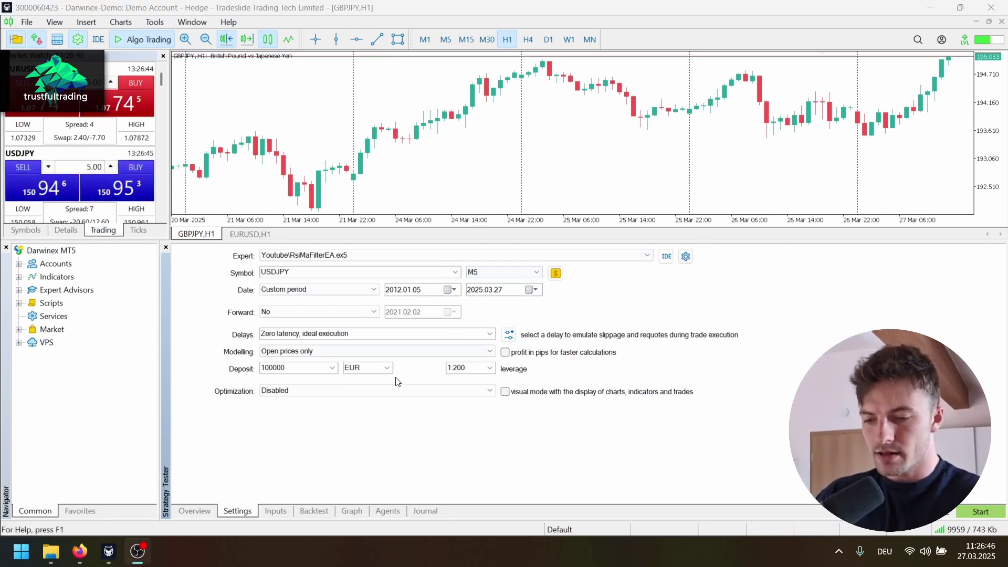
- Jump the RSI bot video to its Strategy test chapter at 18:22 and step slightly forward
key(alt+Tab)
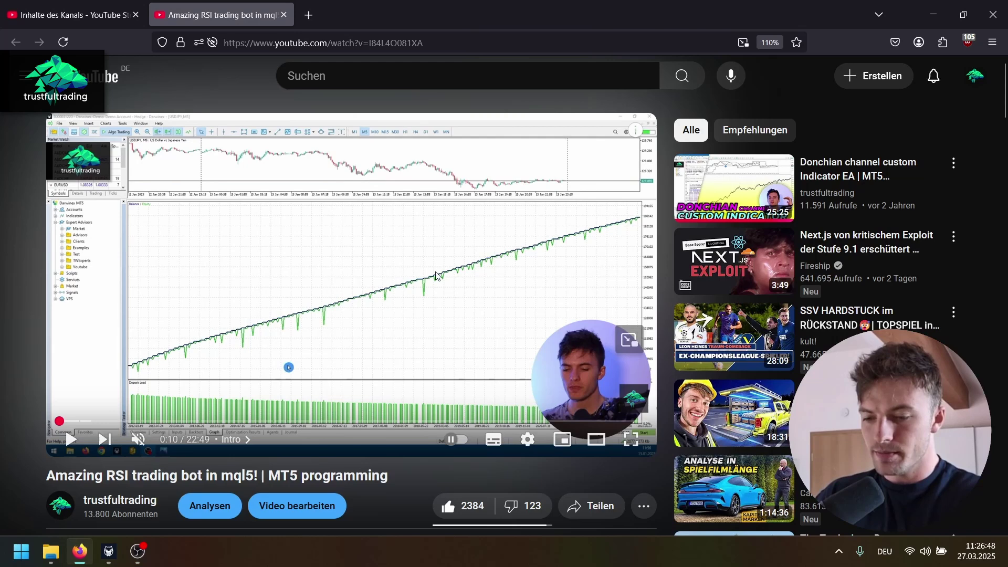
click(535, 421)
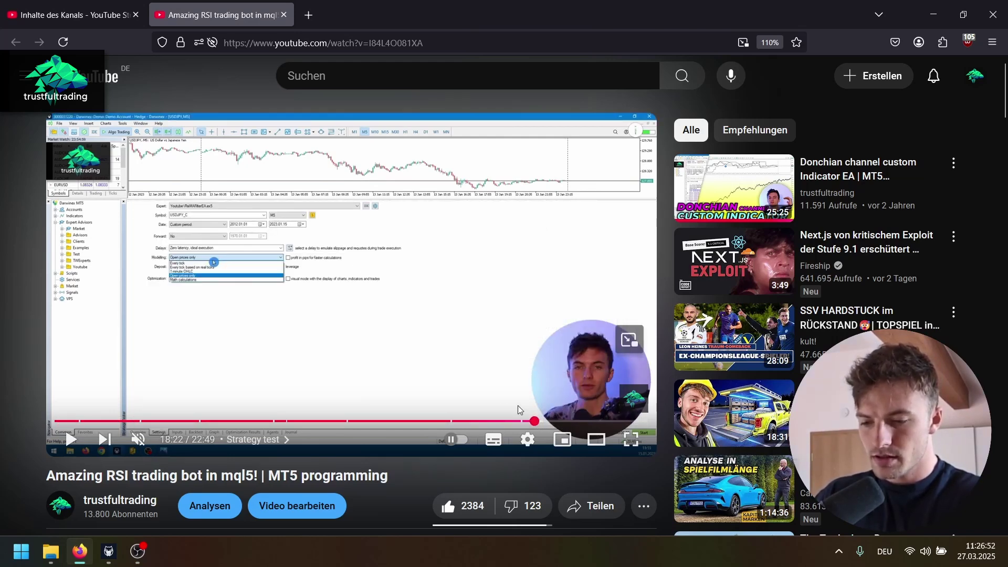
key(Right)
key(Right)
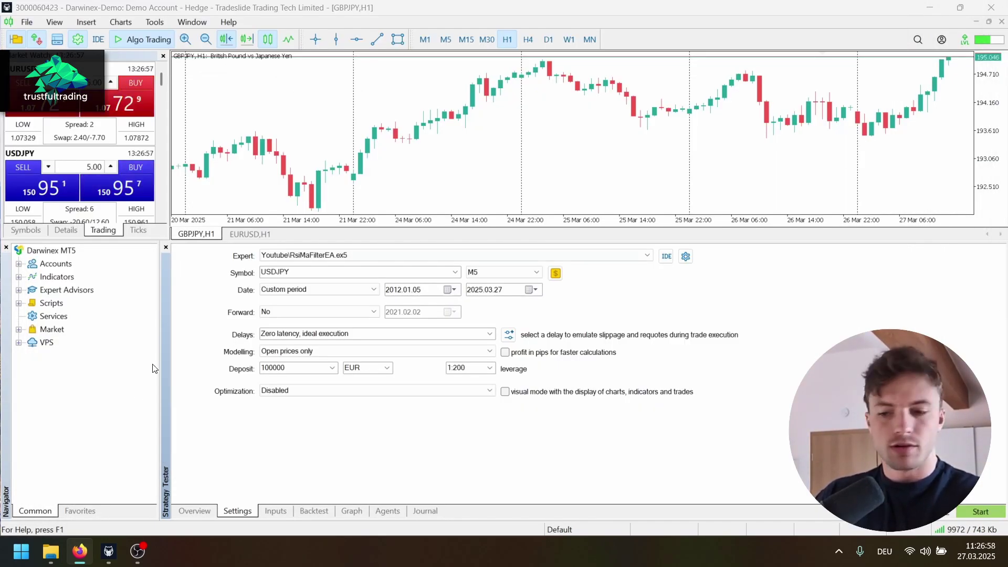
- Keep the M5 timeframe and set the test period from 2012.01.01 to today, 2025.03.27
click(484, 278)
click(494, 273)
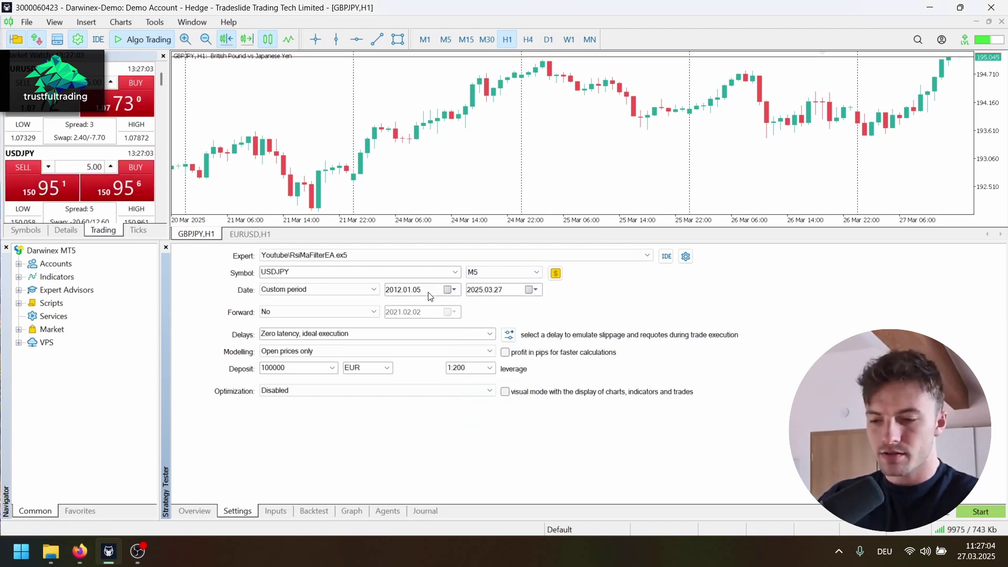
click(450, 290)
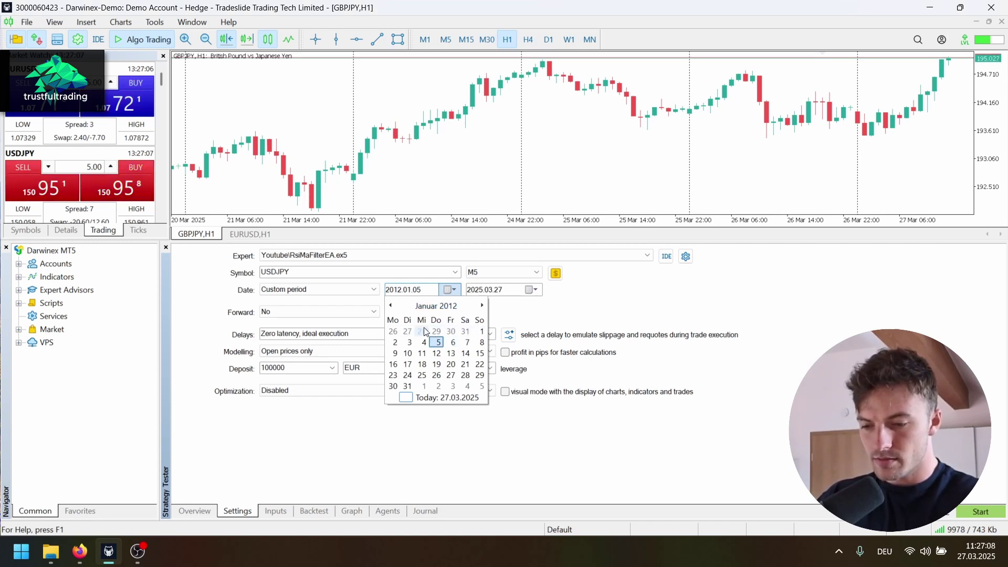
click(481, 331)
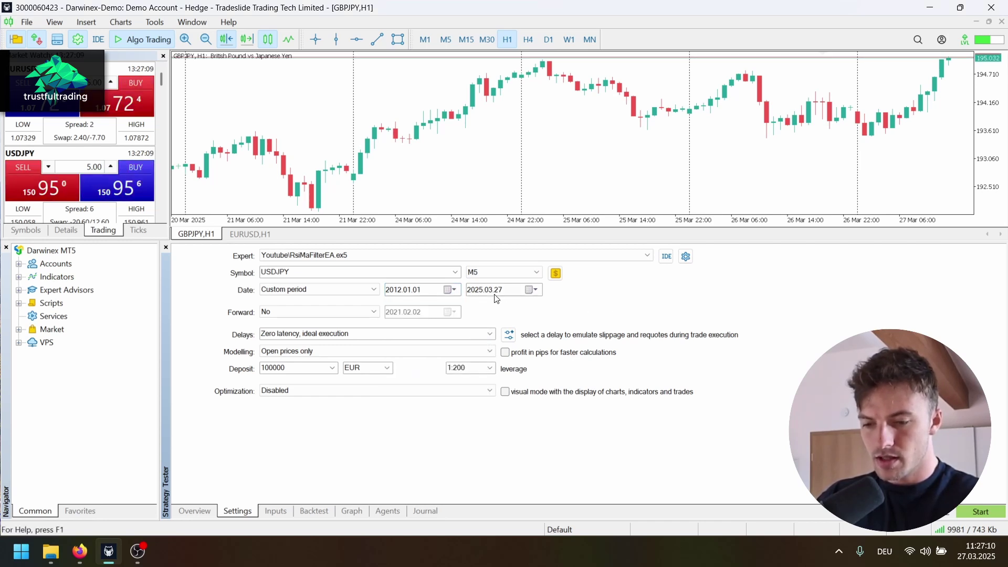
click(530, 290)
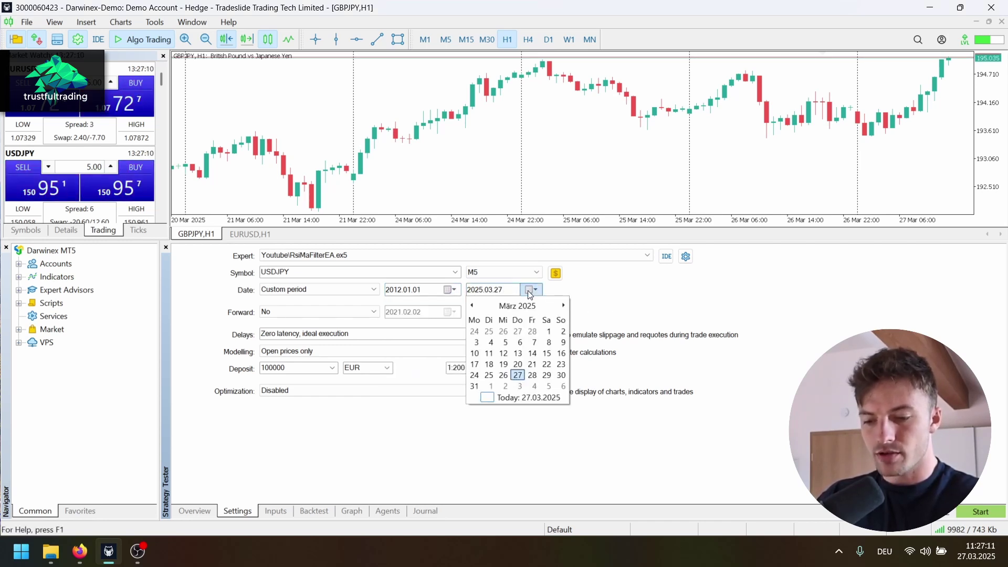
click(492, 399)
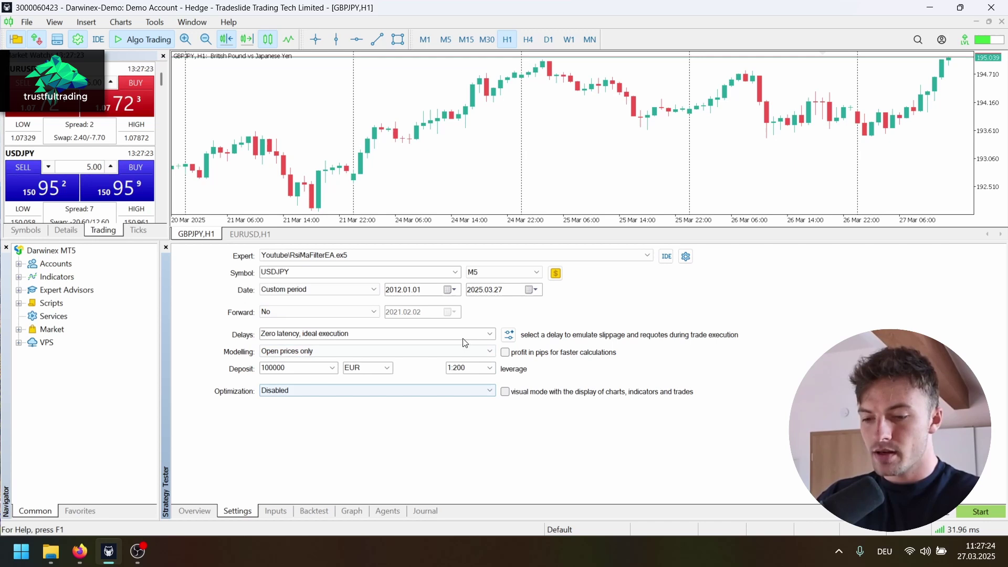
- In the EA inputs, keep rsi period 25, set rsi upper level 70 and ma period 25
click(269, 514)
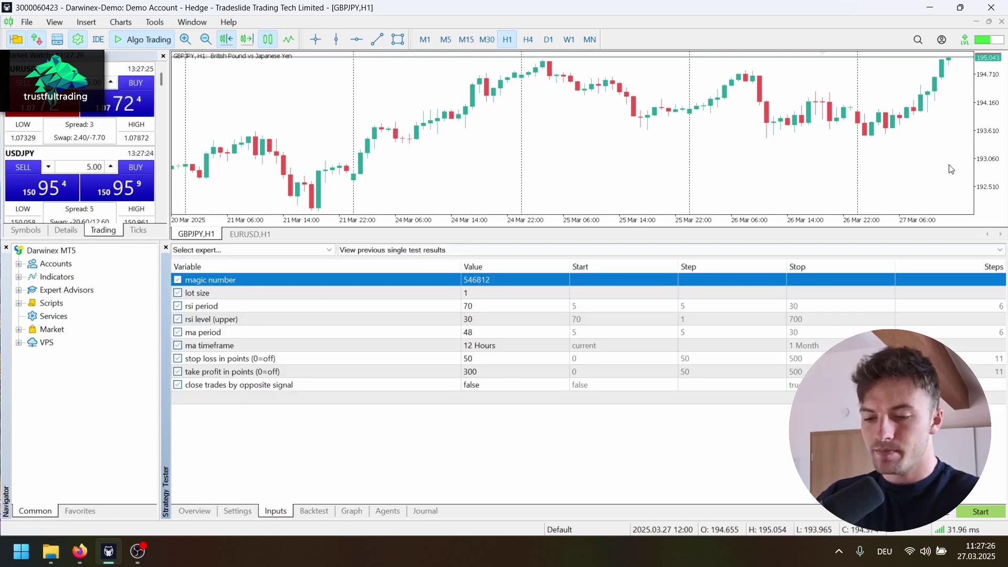
key(alt+Tab)
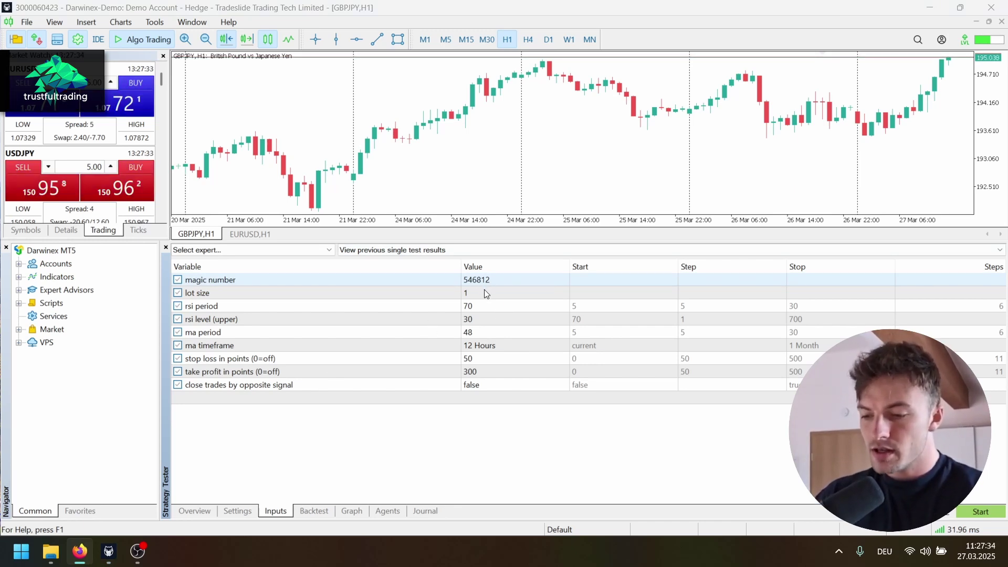
double_click(477, 307)
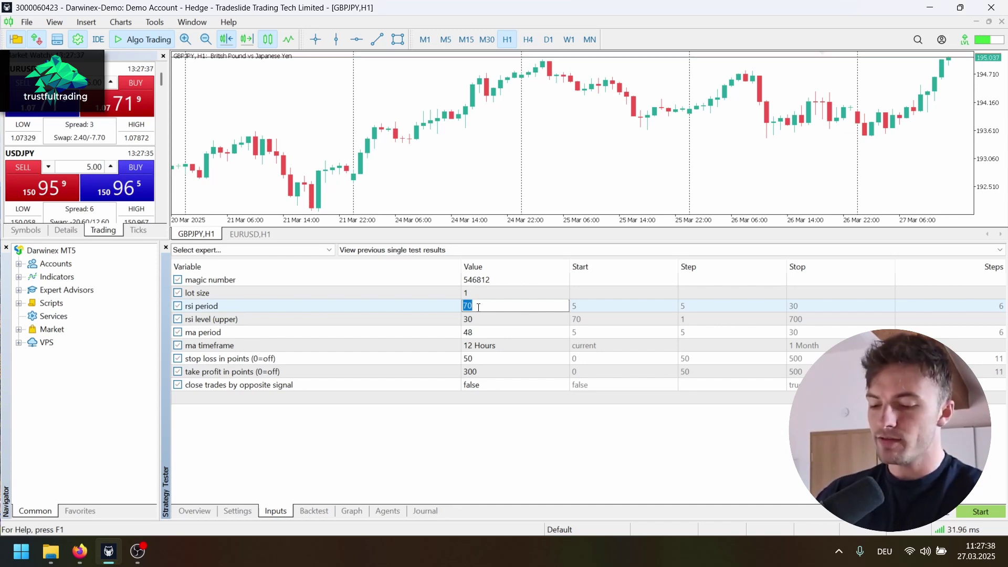
click(487, 323)
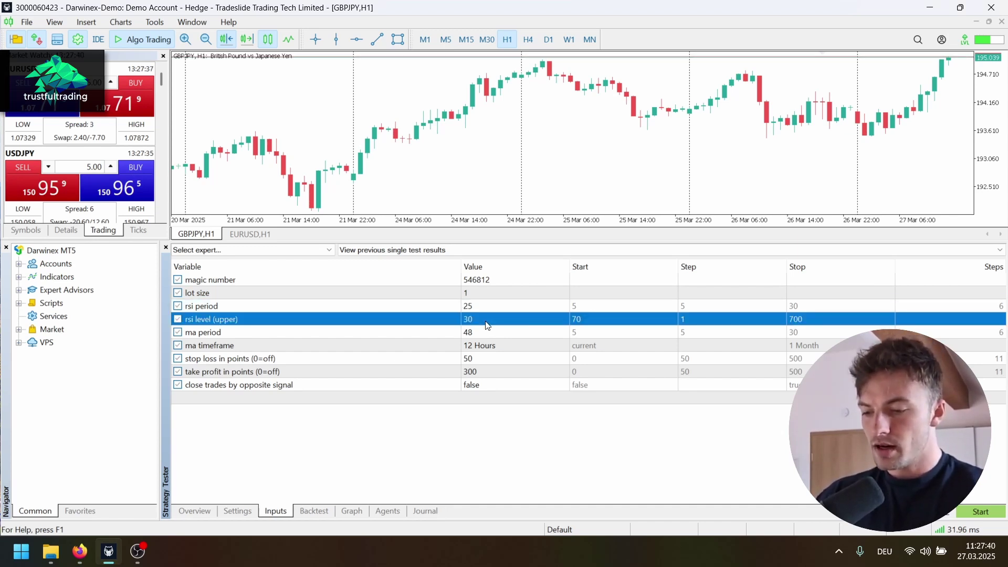
click(487, 322)
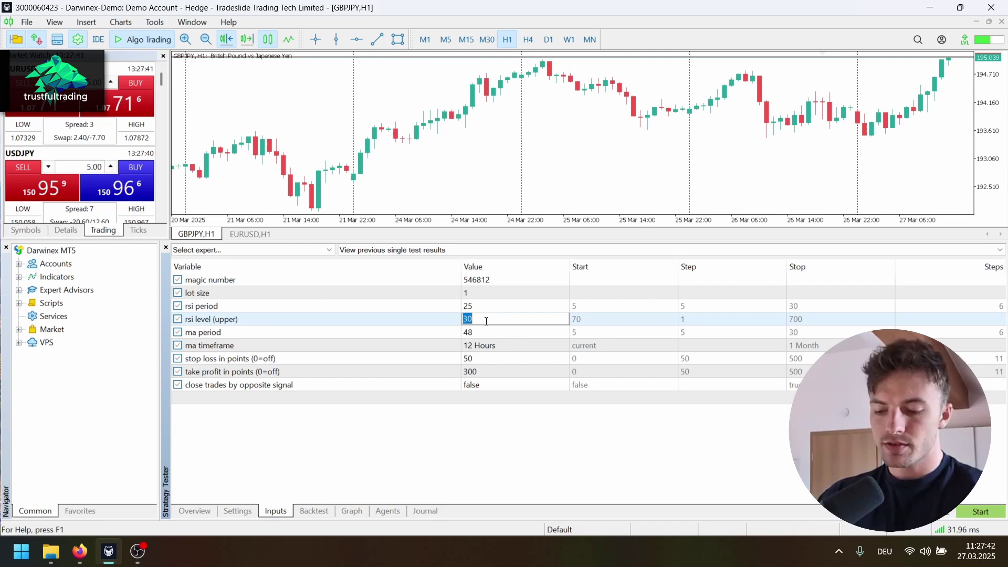
text(7)
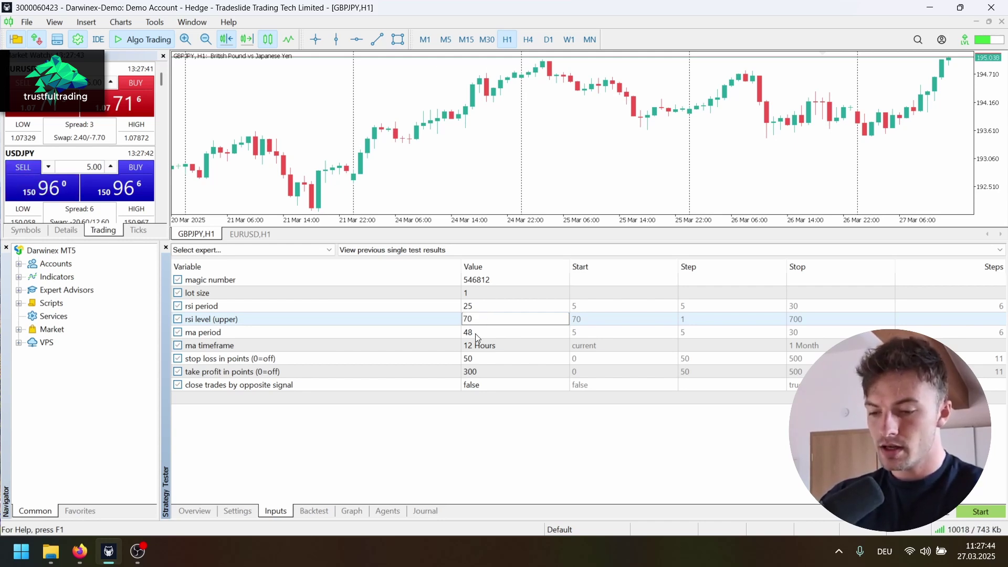
click(477, 335)
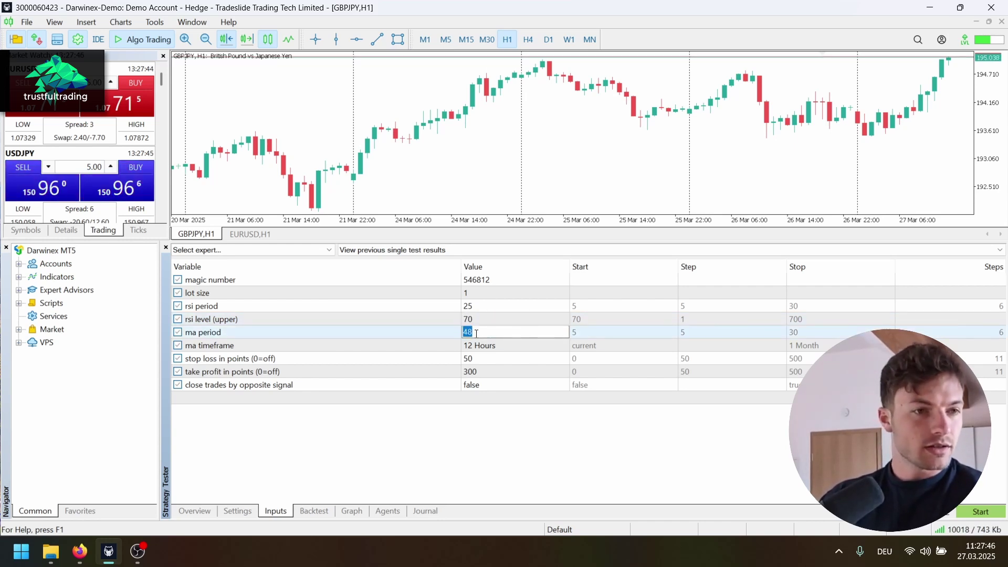
text(25)
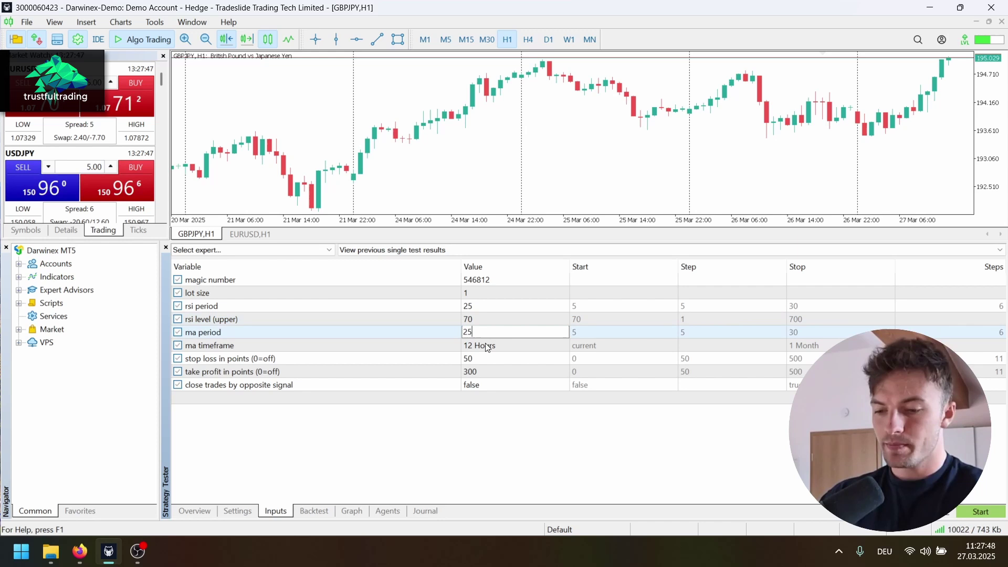
click(487, 346)
- Set the ma timeframe input to 1 Hour
click(487, 346)
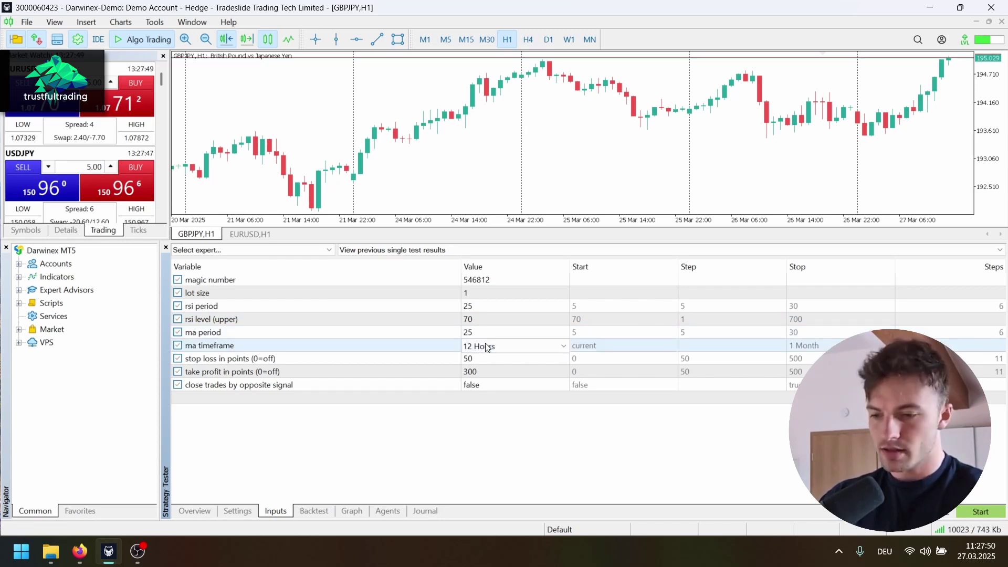
click(488, 346)
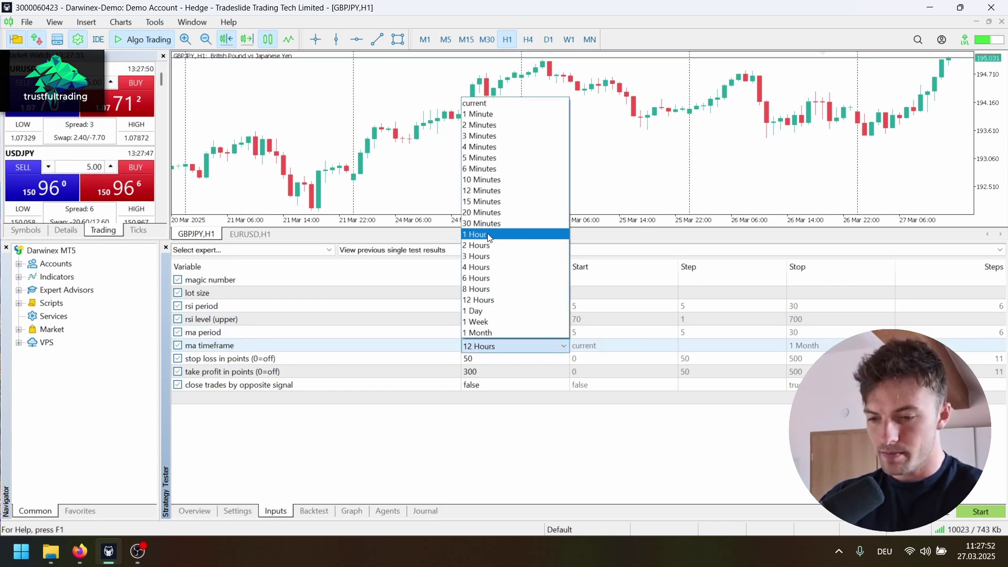
click(487, 234)
click(478, 359)
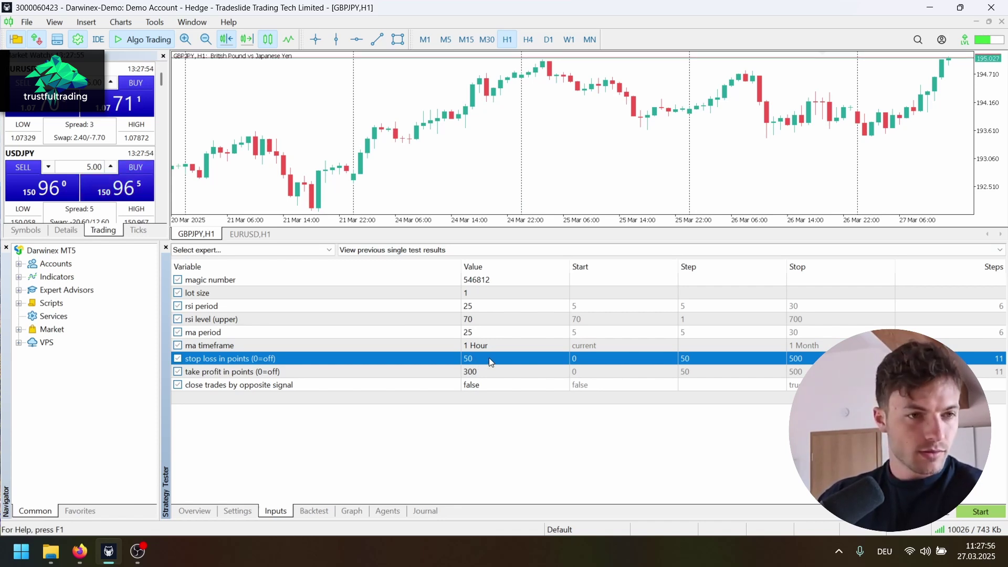
- Set stop loss to 0 and take profit to 100, and open the opposite-signal closing choices
click(490, 358)
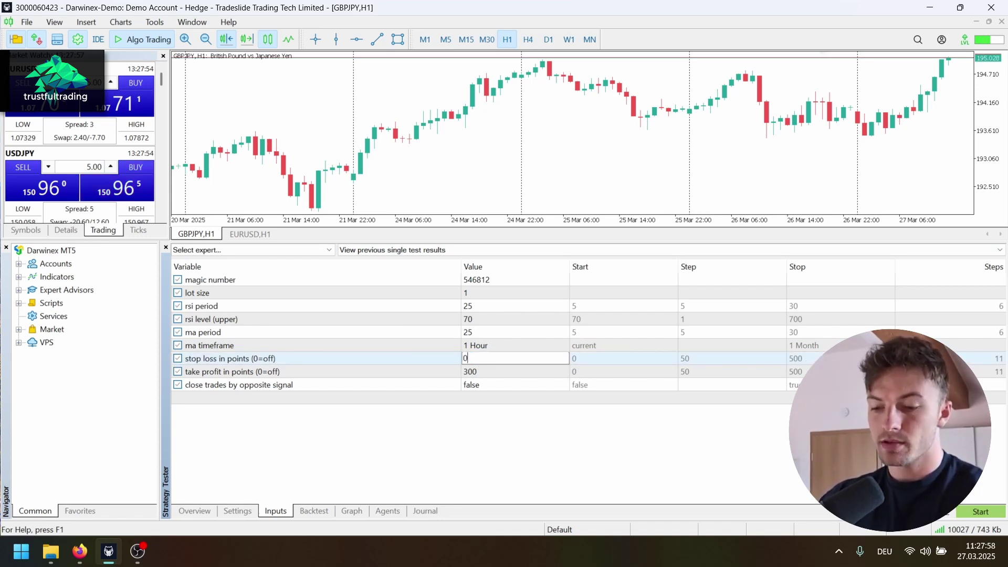
click(480, 376)
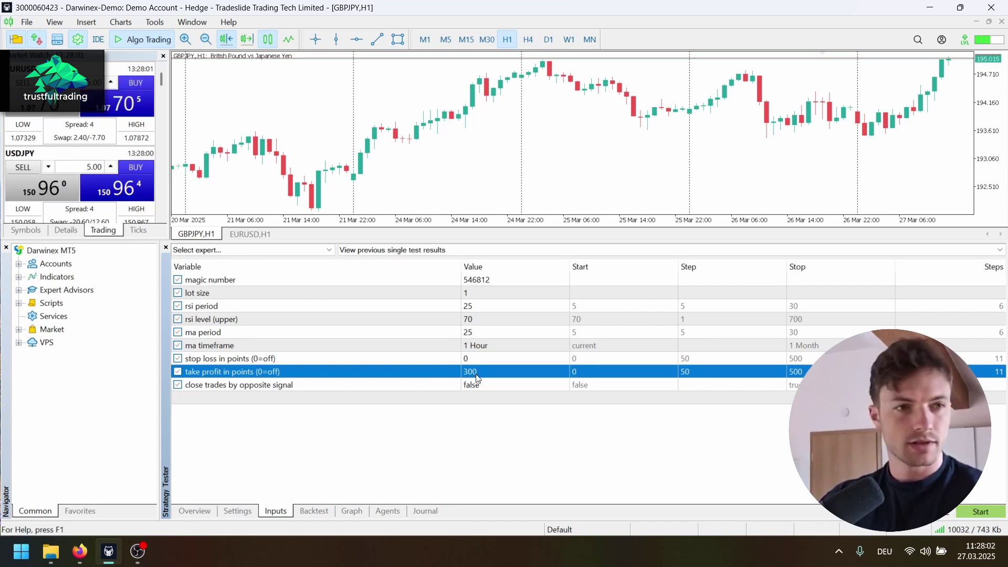
click(478, 374)
text(10)
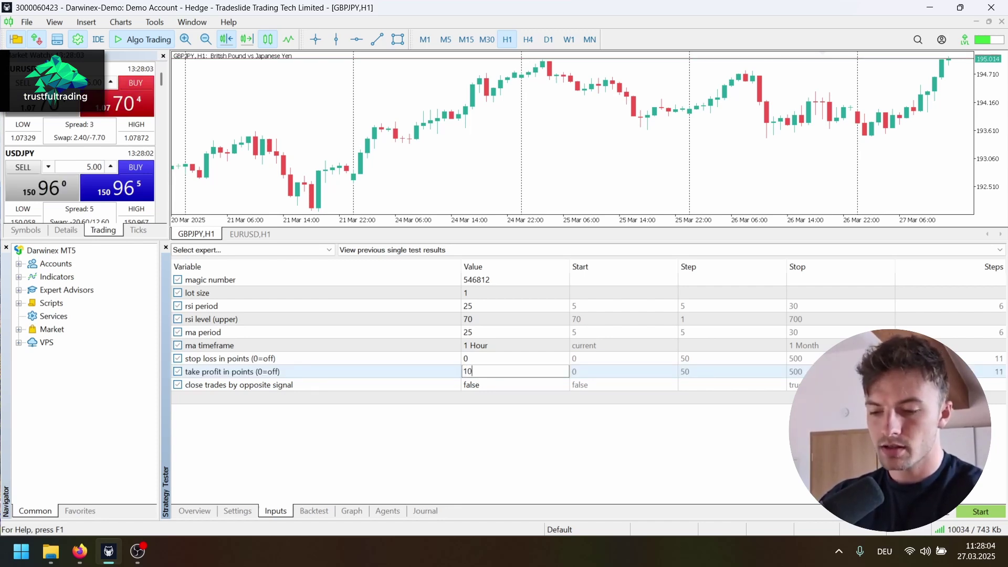
click(243, 384)
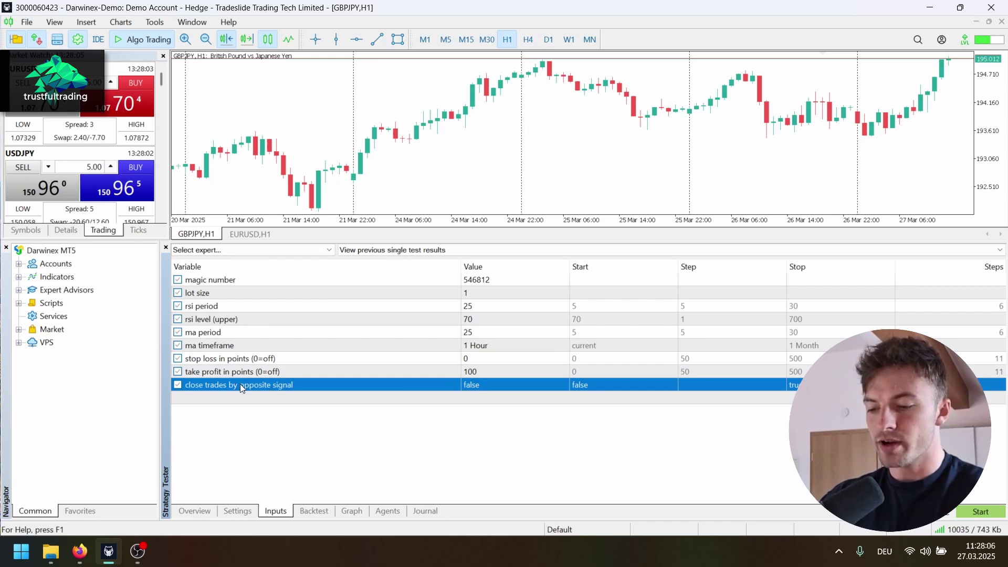
click(491, 383)
click(491, 383)
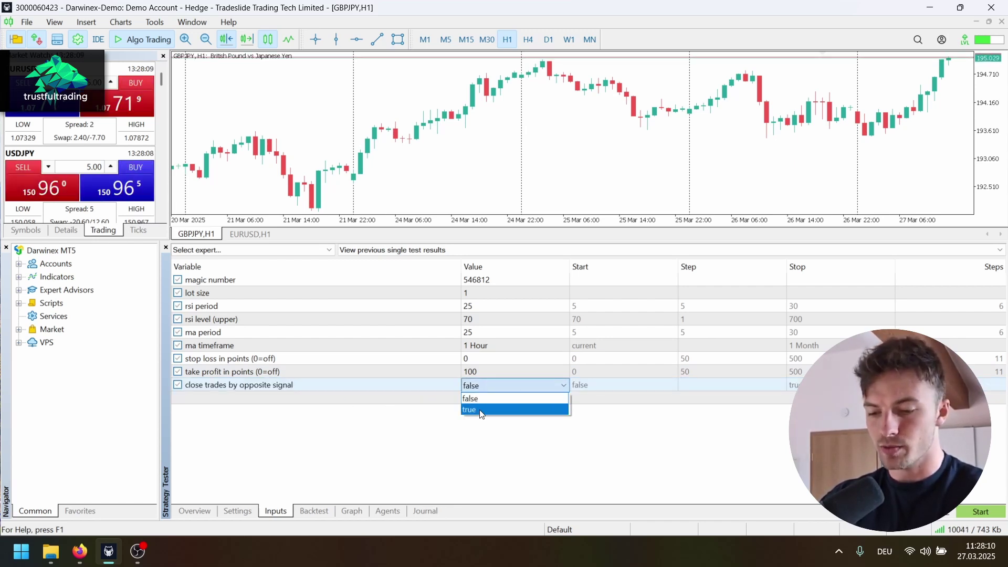
- Set close trades by opposite signal to true
click(488, 409)
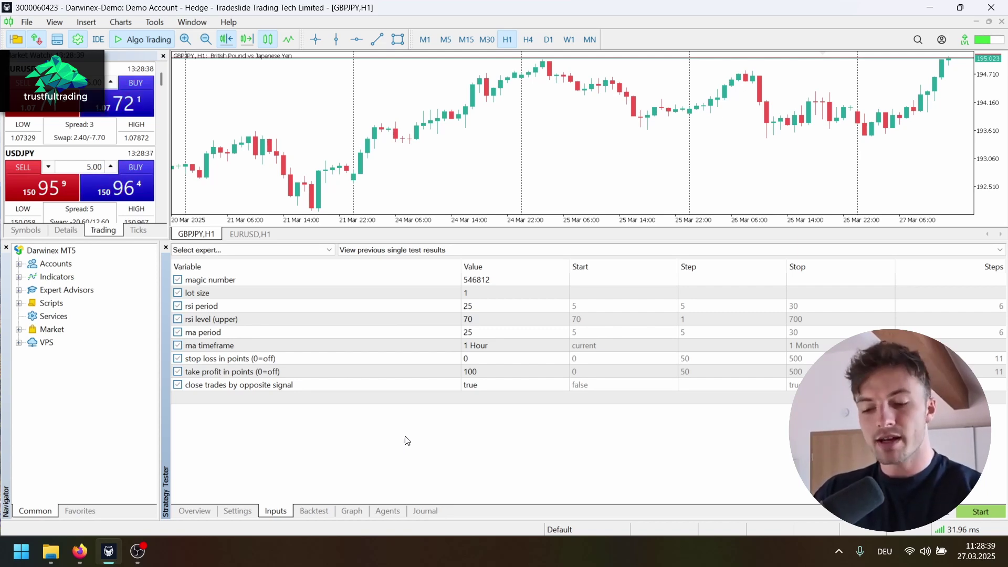
- Start the backtest and view the enlarged balance curve, peaking near 108029, then return to the browser
click(309, 511)
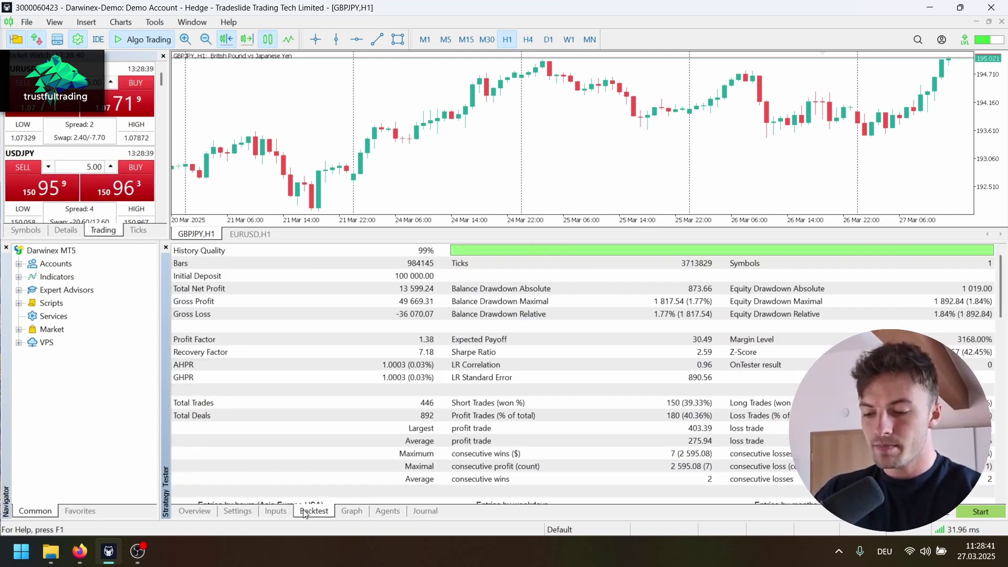
click(250, 510)
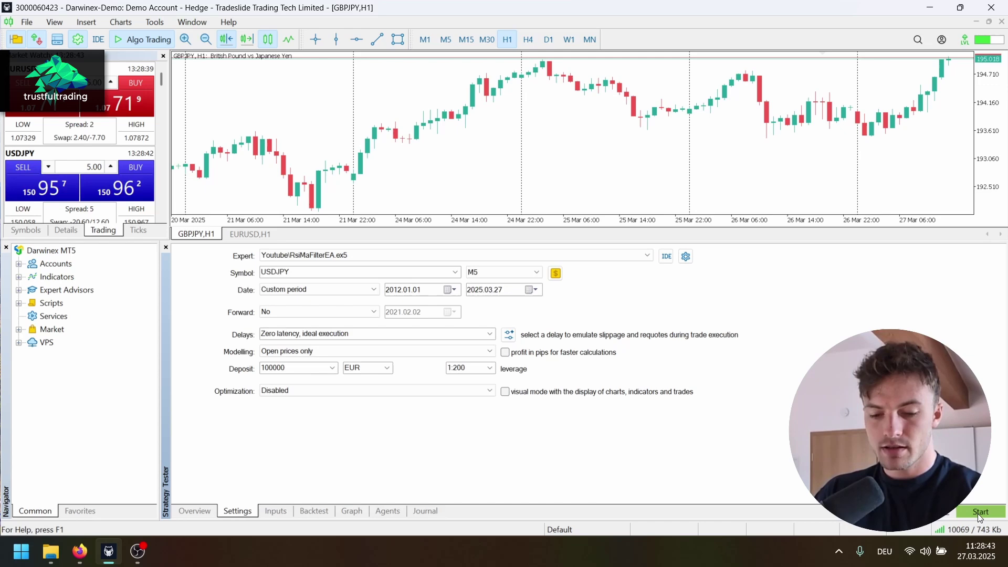
click(978, 514)
click(275, 510)
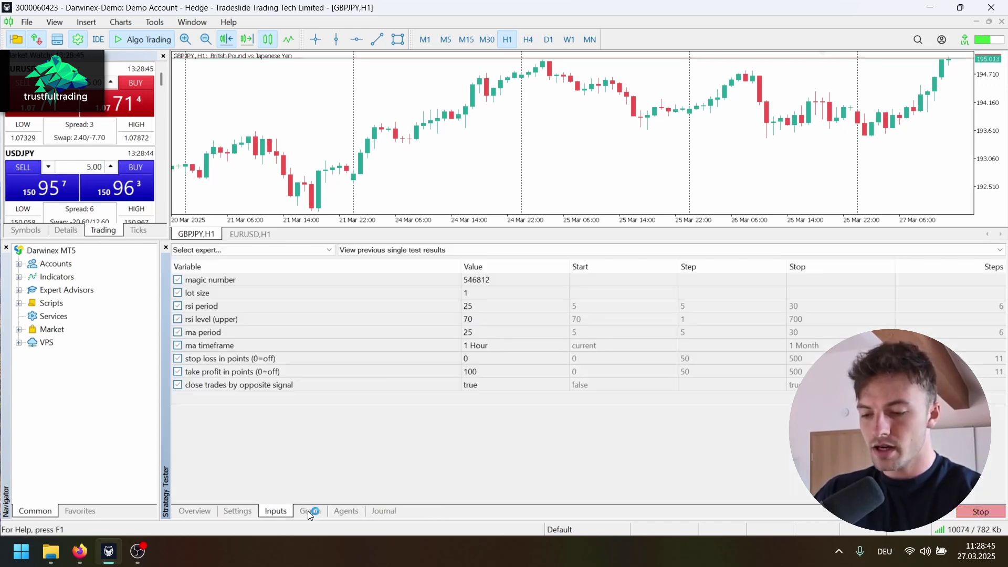
click(309, 511)
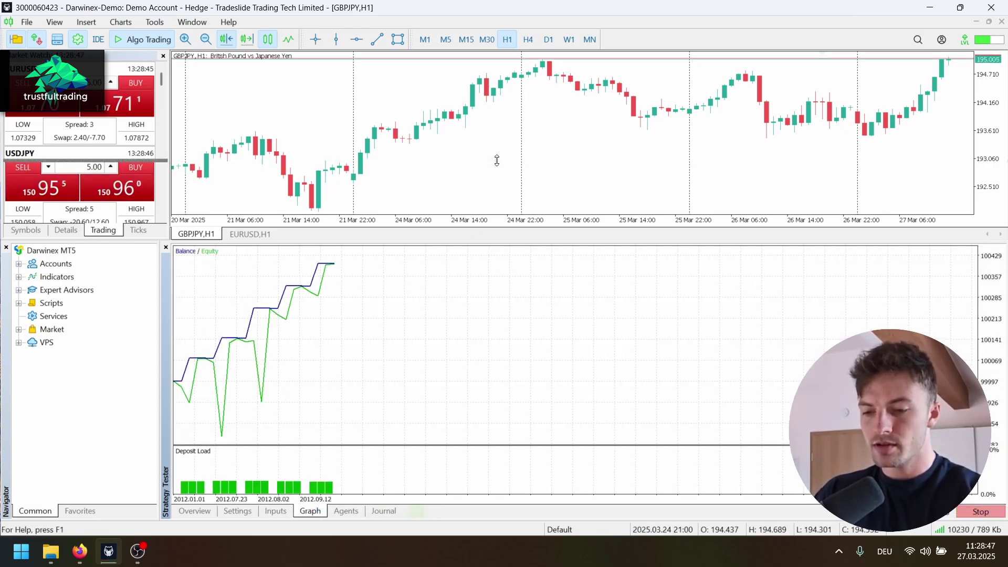
drag(497, 161, 499, 150)
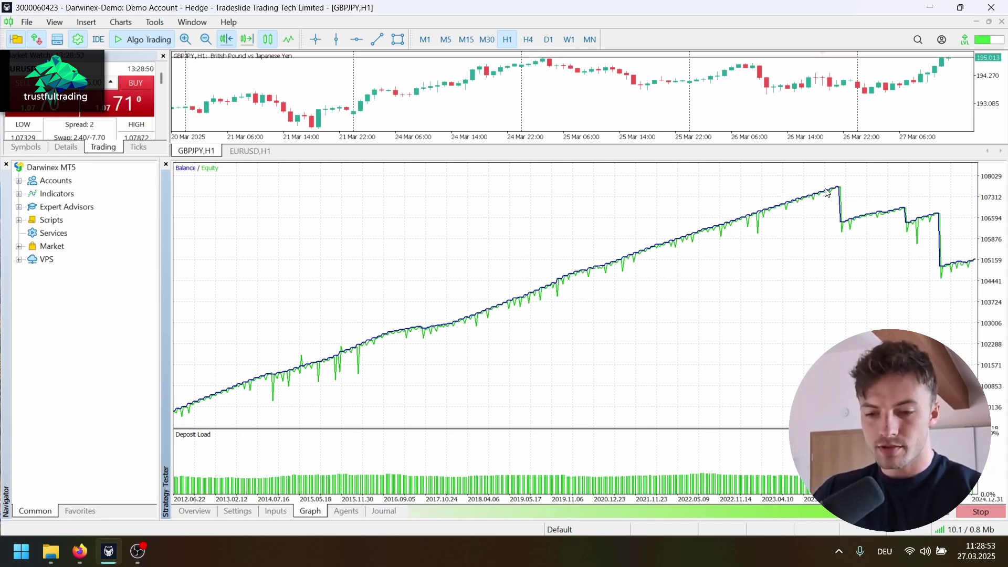
mouse_move(827, 192)
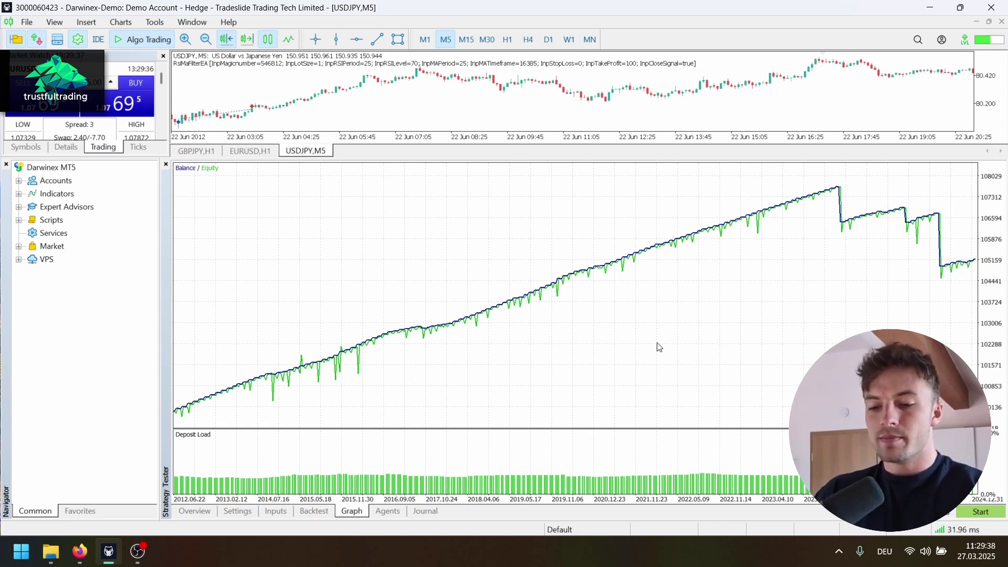
key(alt+Tab)
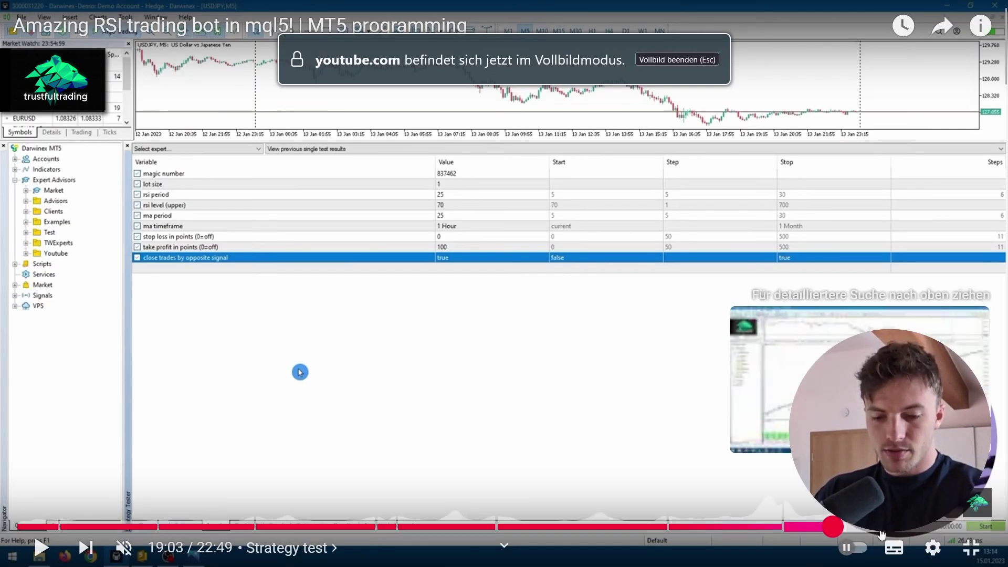
- Pause the tutorial at 21:26 on the inputs table showing rsi 15, ma 10, SL 150, TP 400
drag(876, 533, 934, 533)
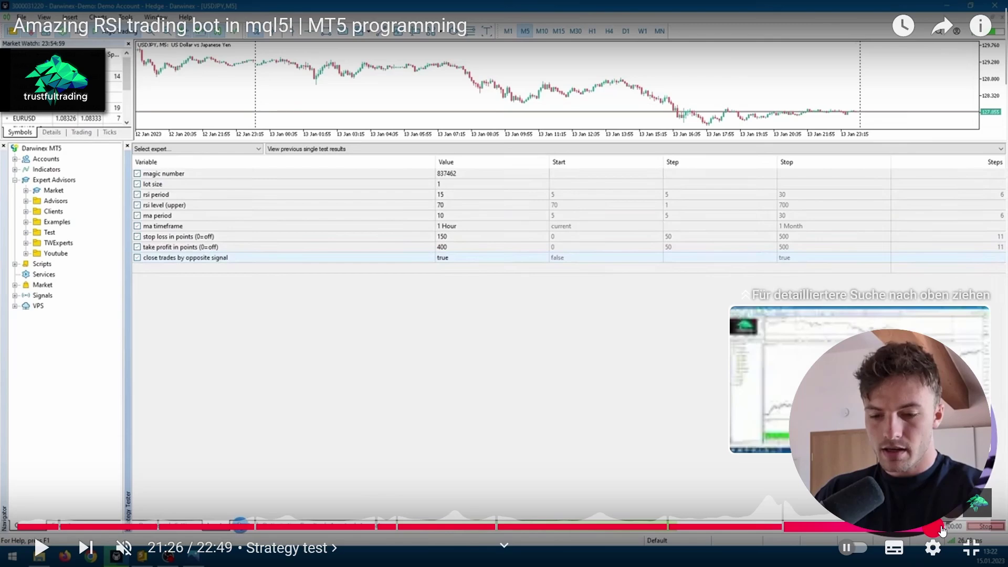
click(940, 532)
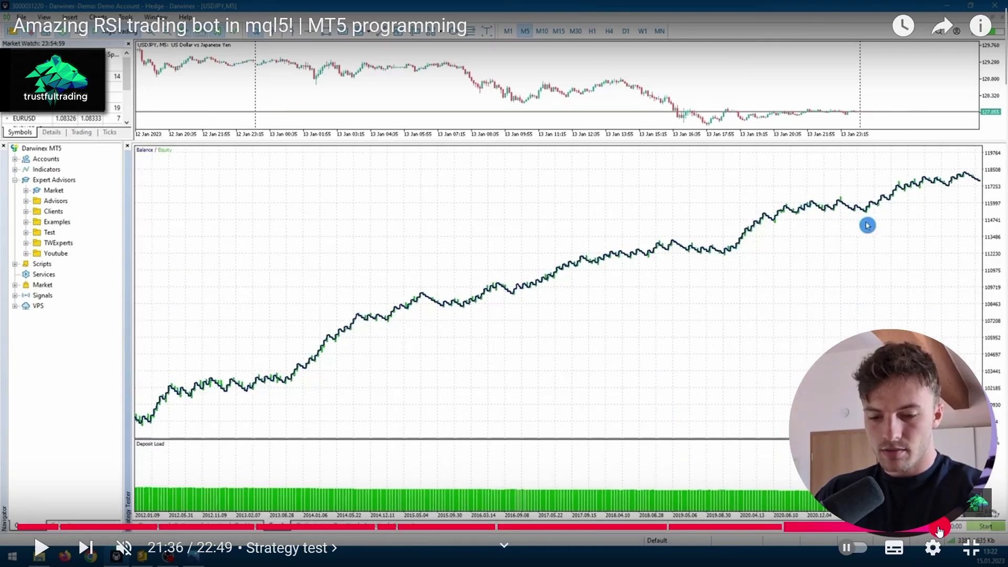
click(928, 532)
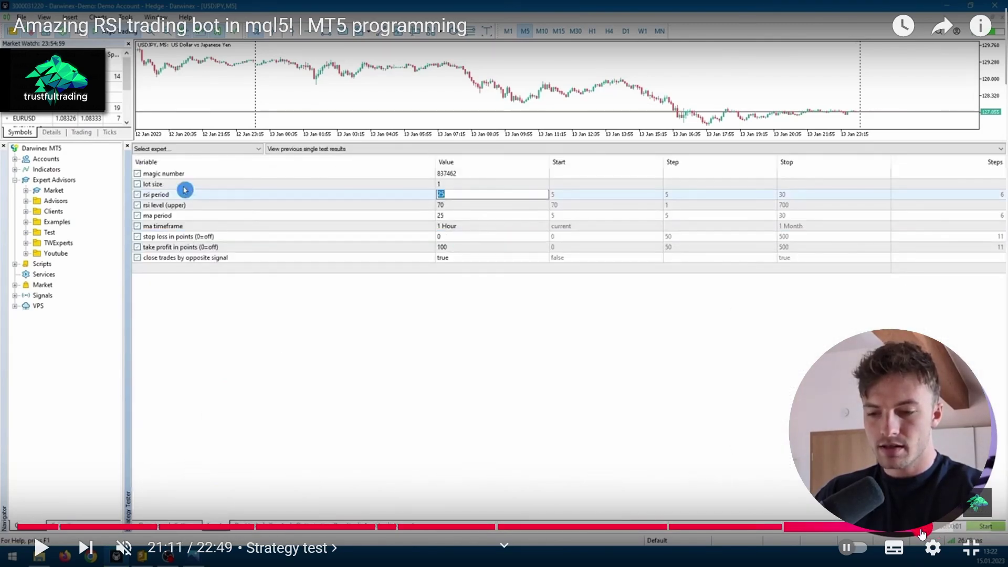
click(934, 532)
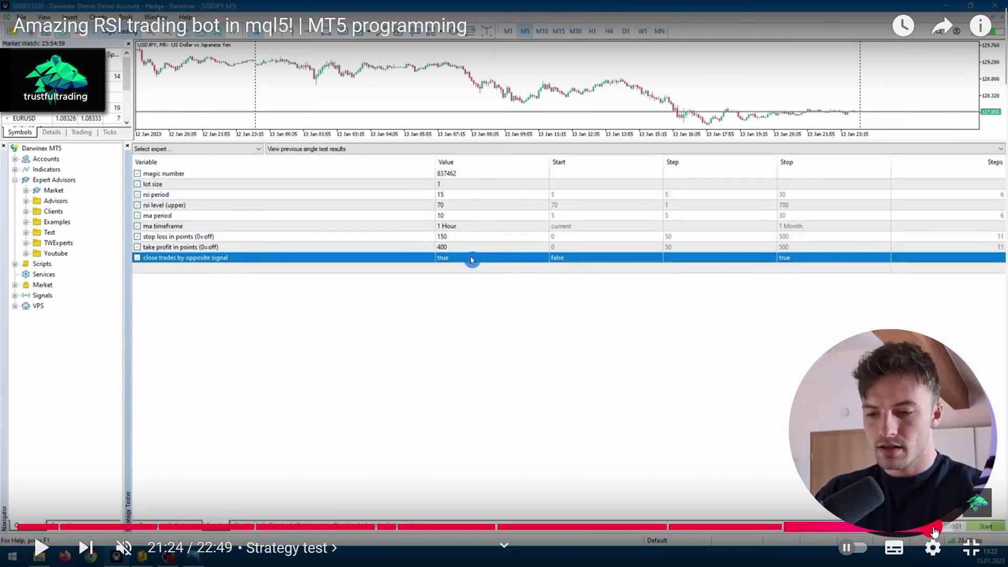
click(934, 532)
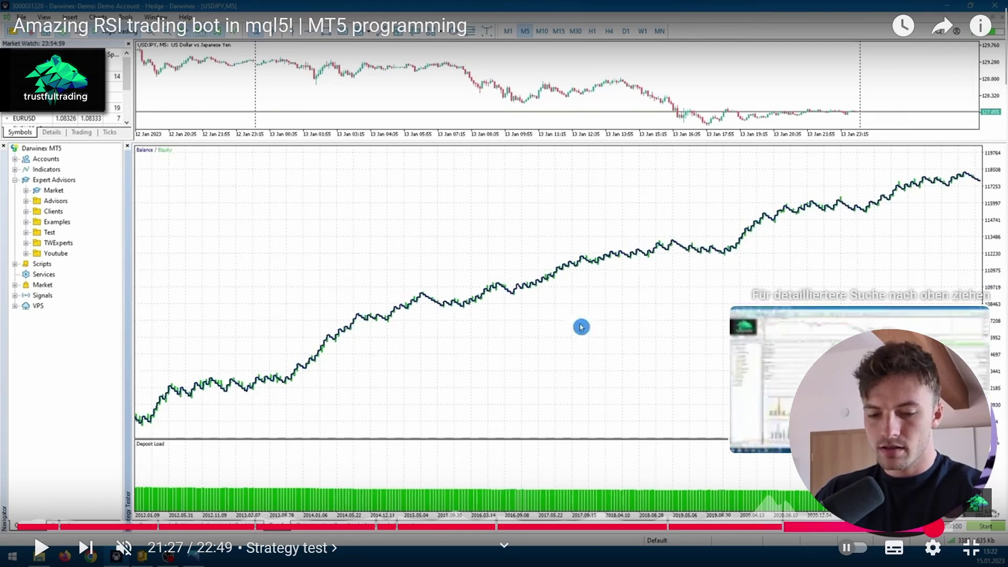
key(Left)
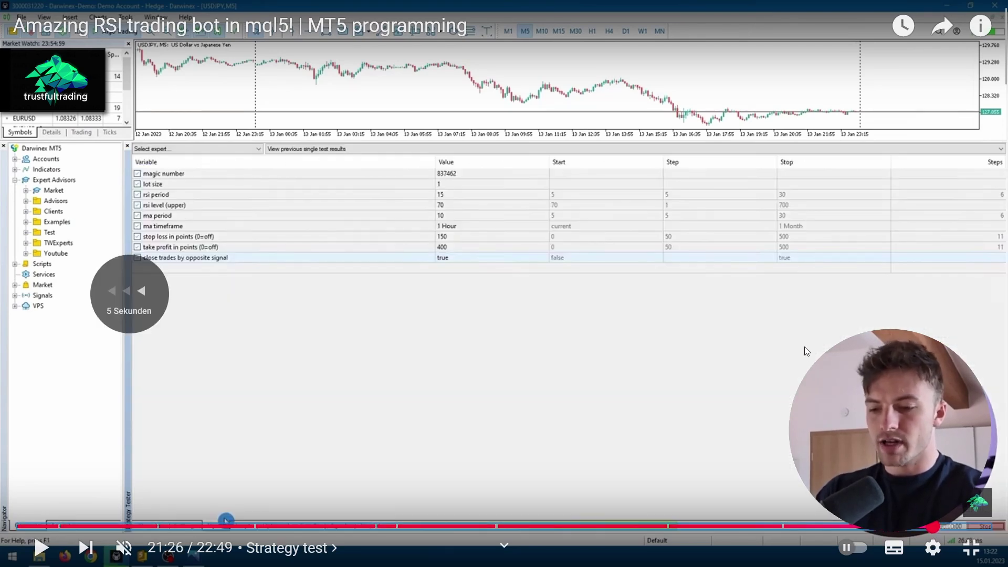
click(599, 314)
click(635, 323)
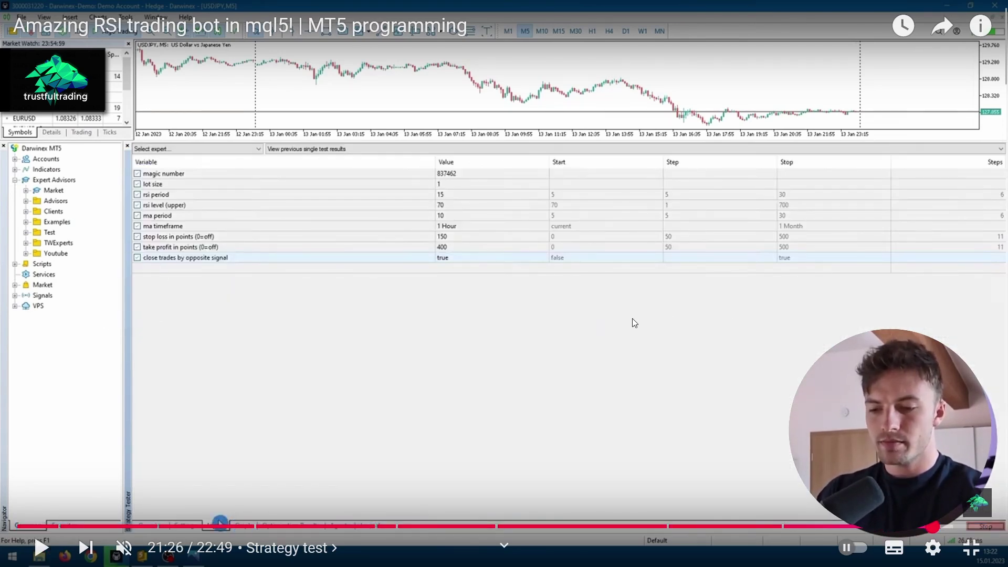
key(Escape)
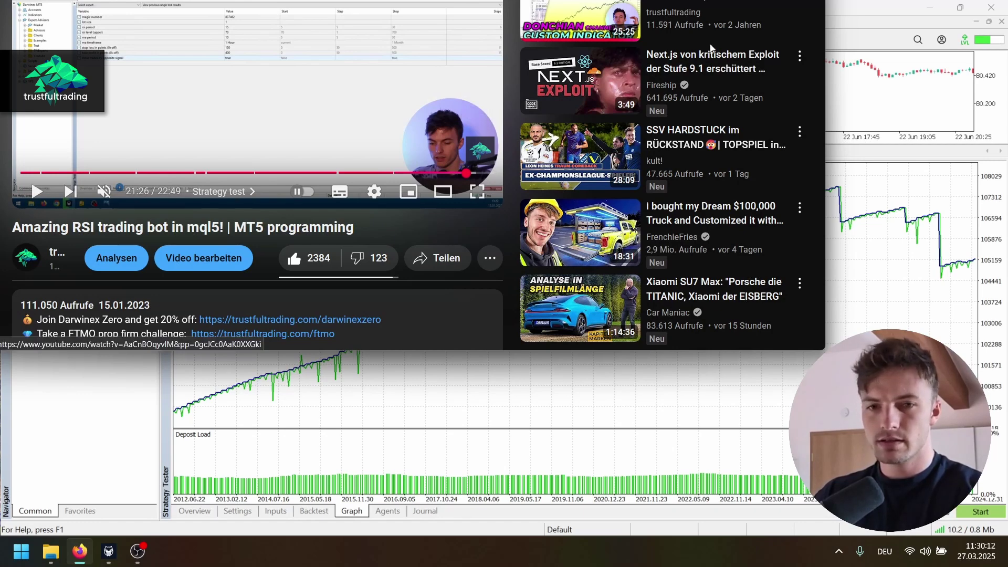
- Back in the tester's inputs, set rsi period to 15
key(alt+Tab)
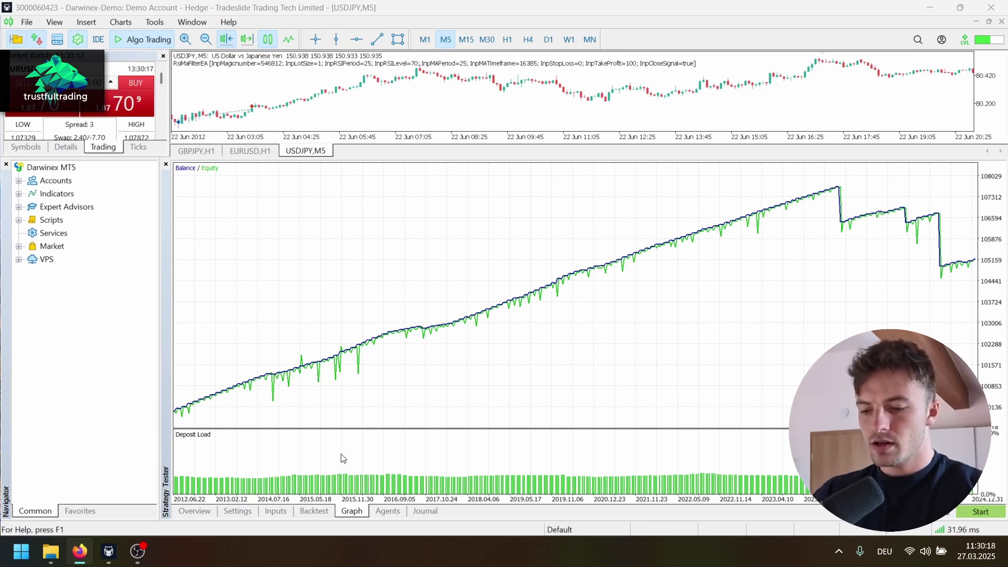
click(275, 511)
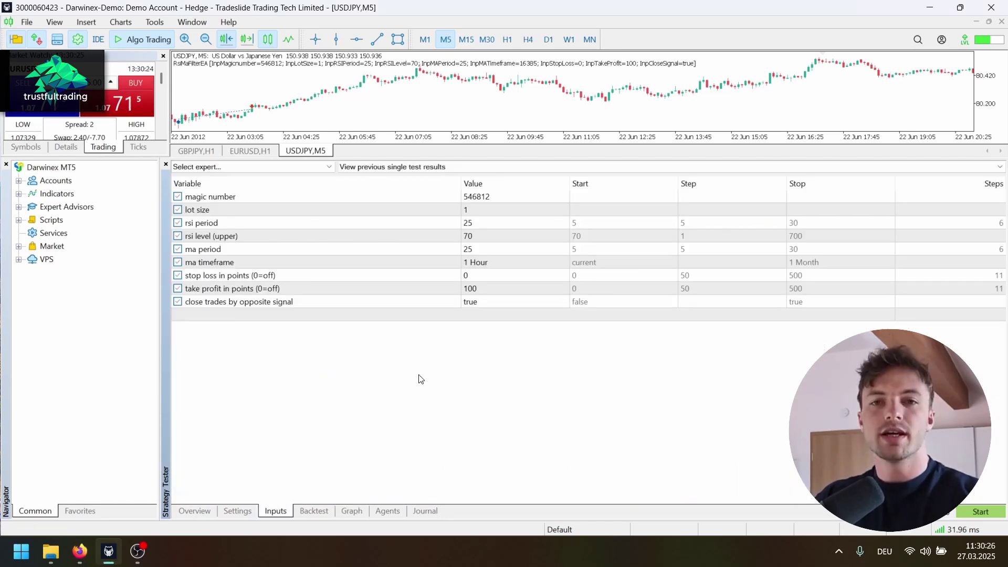
click(479, 224)
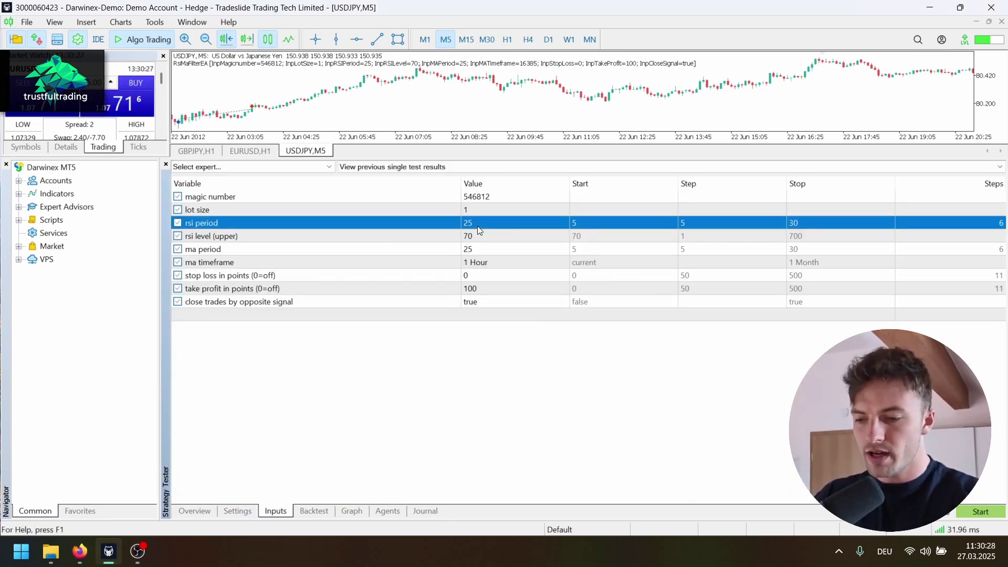
click(478, 224)
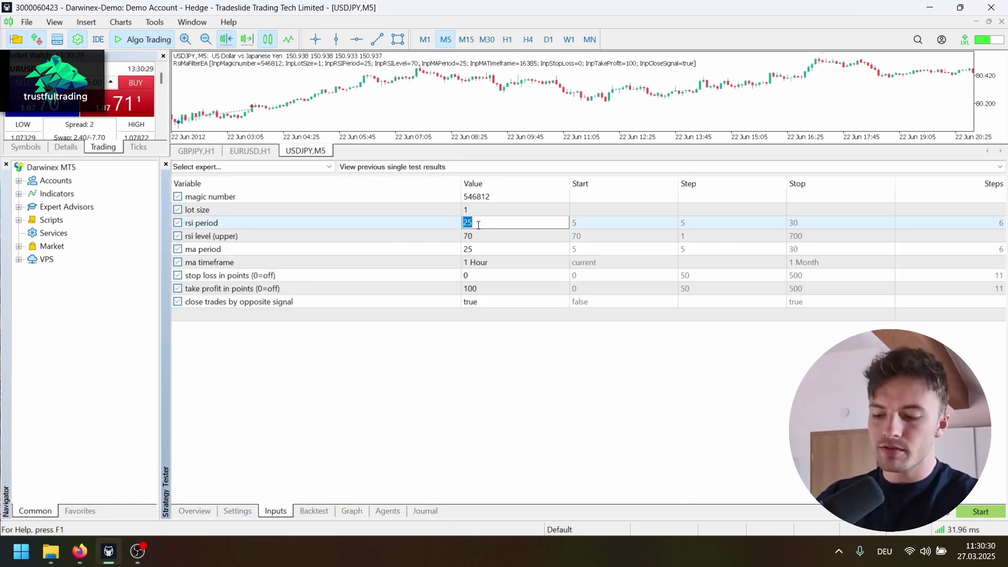
text(15)
click(480, 242)
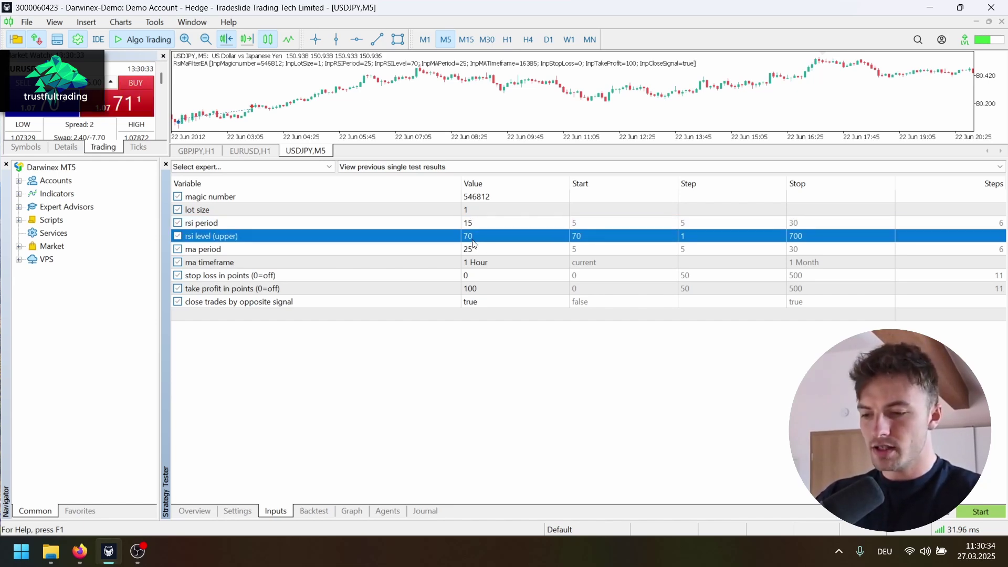
- Set the ma period input to 10
click(469, 250)
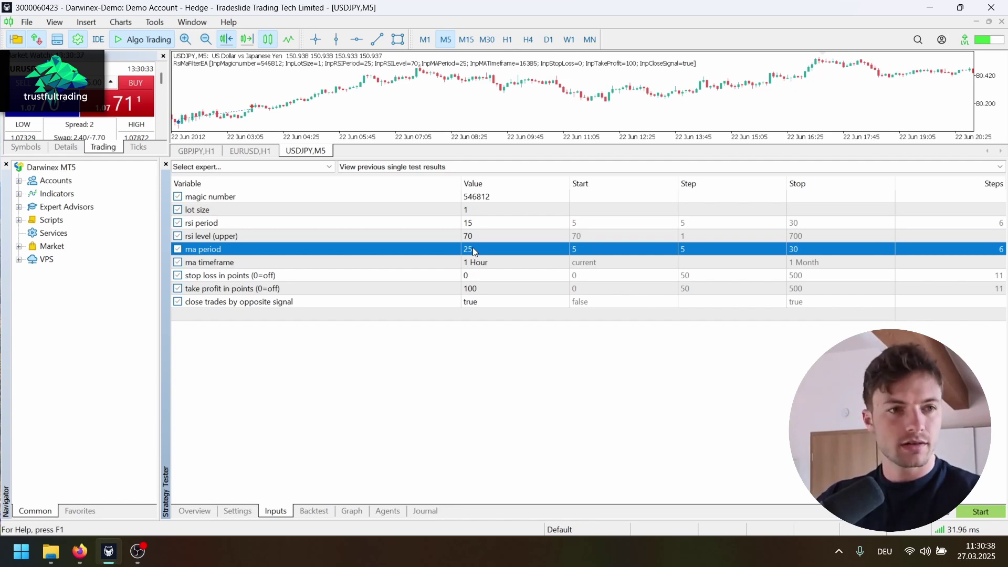
click(472, 247)
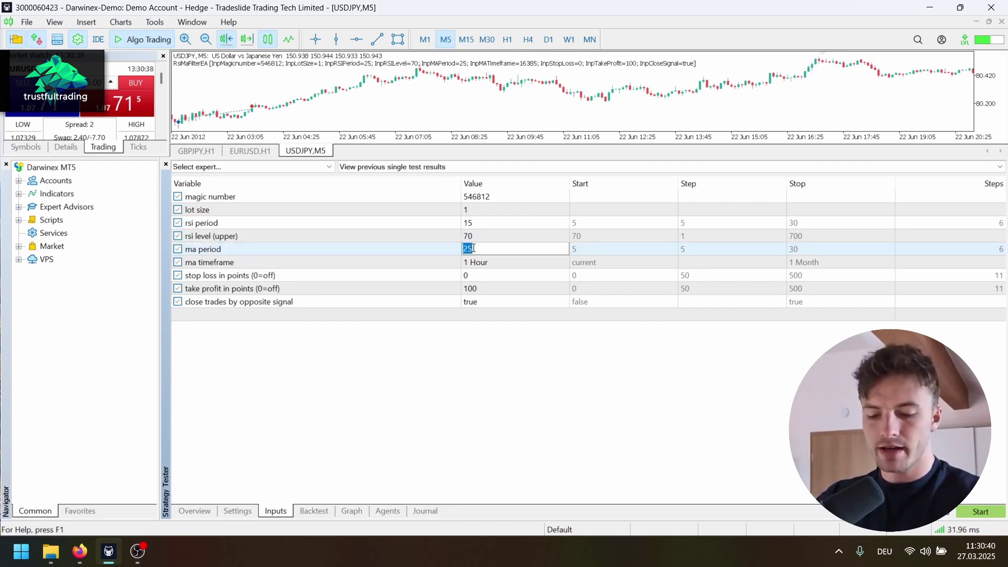
text(10)
click(476, 261)
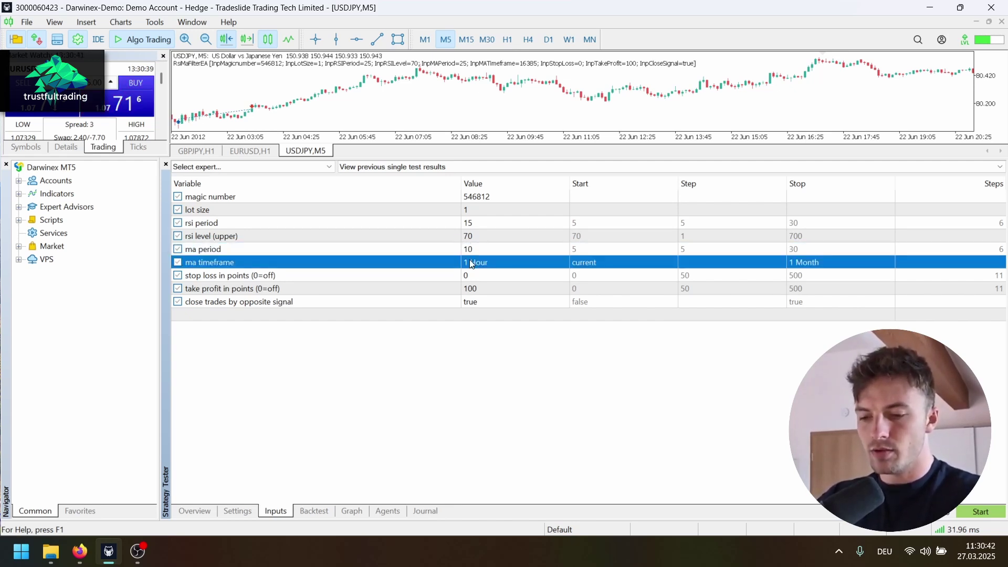
- Set stop loss to 150 points and take profit to 400 points
click(477, 275)
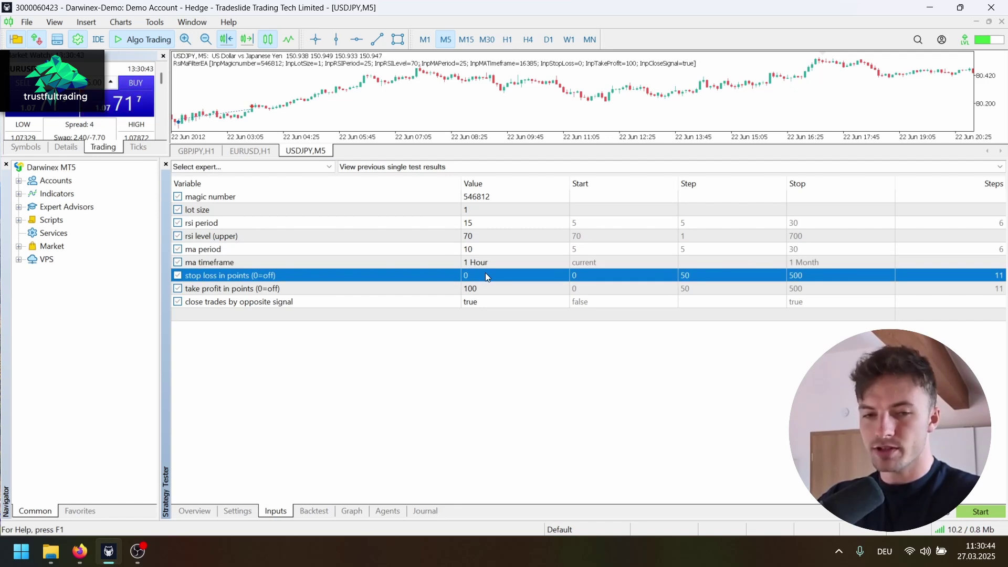
click(486, 277)
text(150)
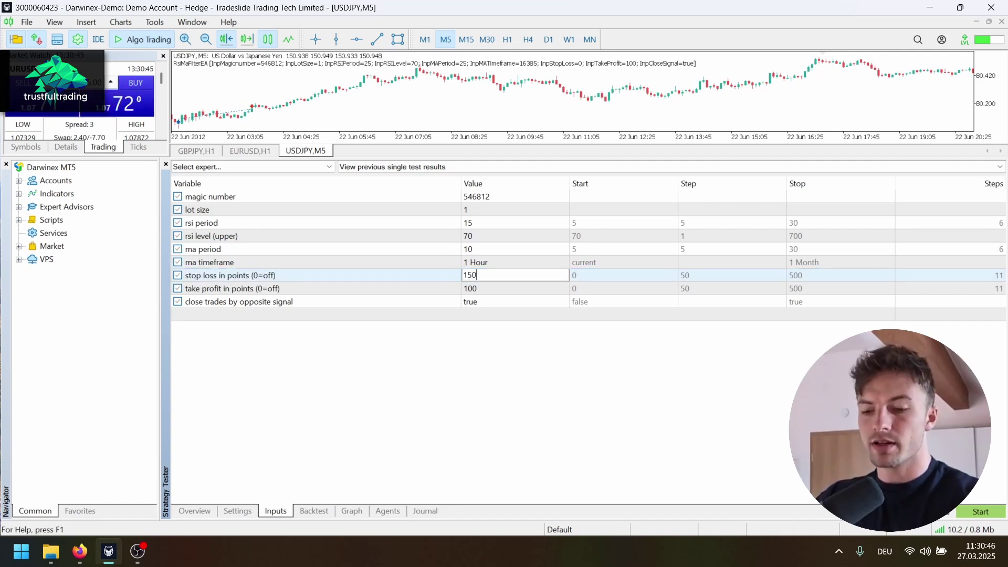
click(493, 291)
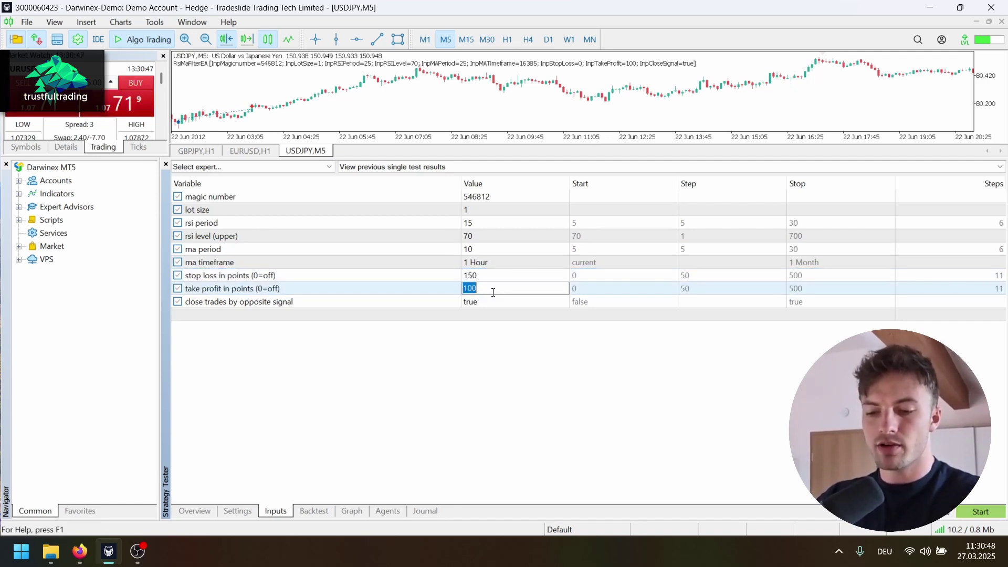
text(400)
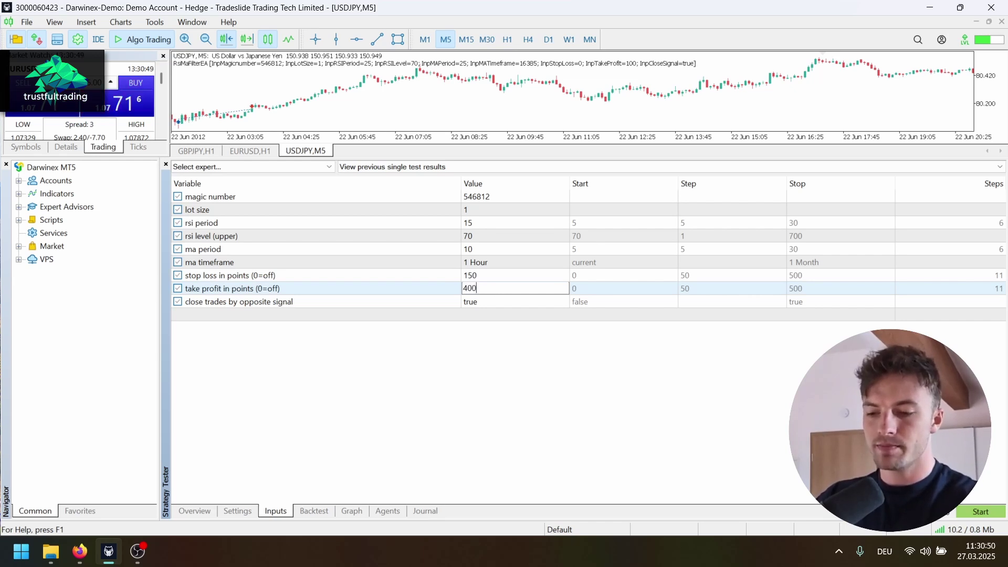
click(474, 302)
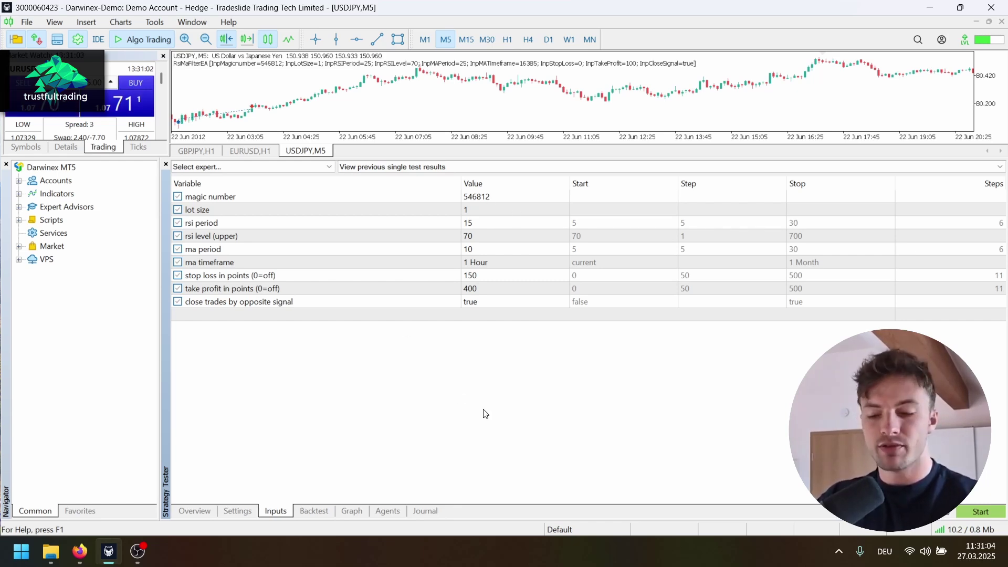
- Run the backtest with the second input set, check the report, and view the balance curve climbing to about 114000
click(252, 511)
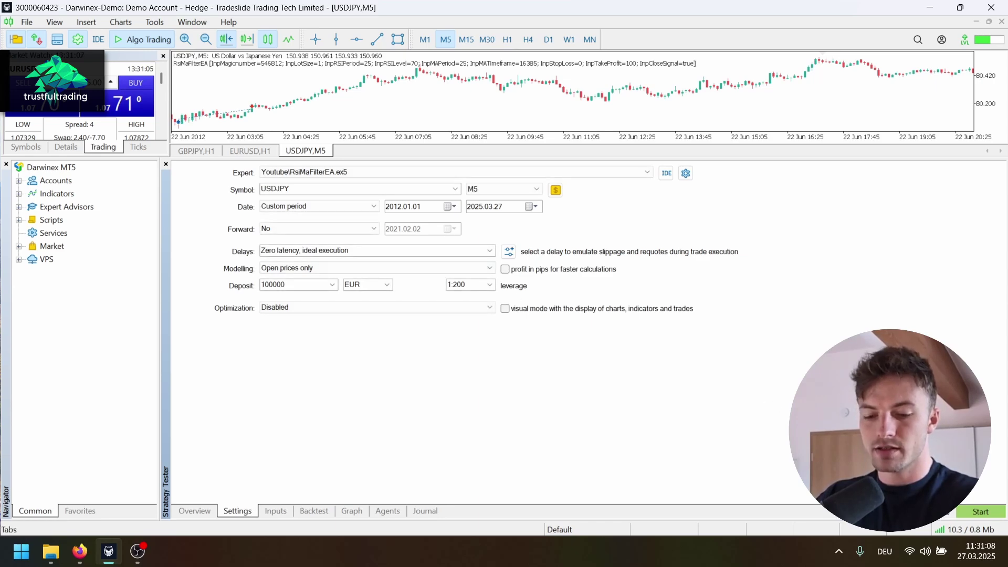
key(Return)
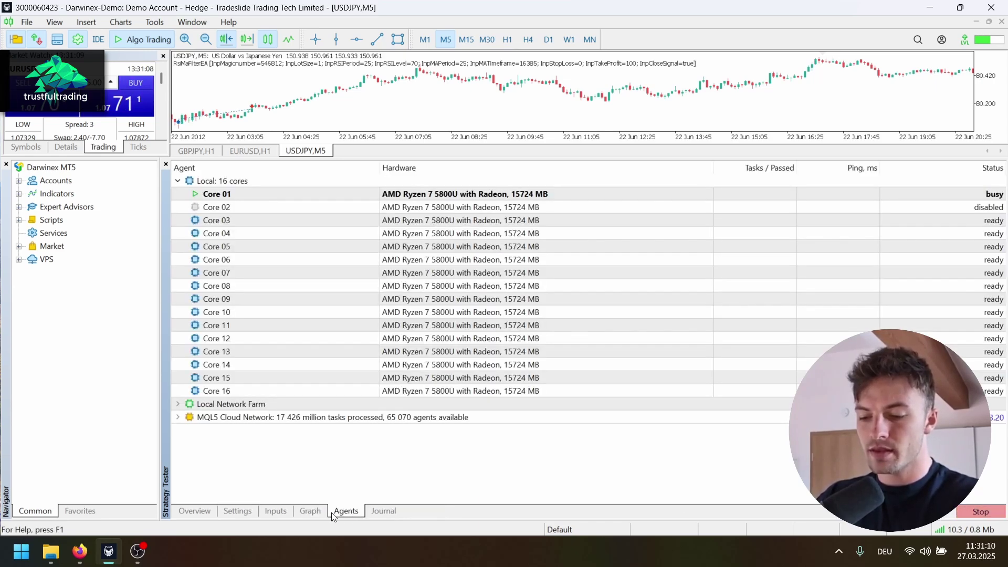
click(304, 512)
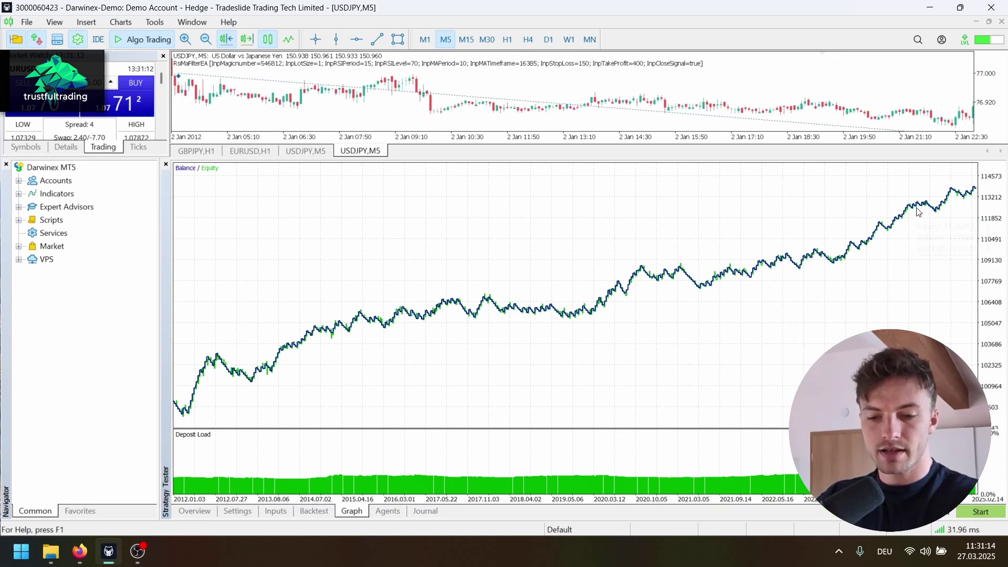
mouse_move(839, 266)
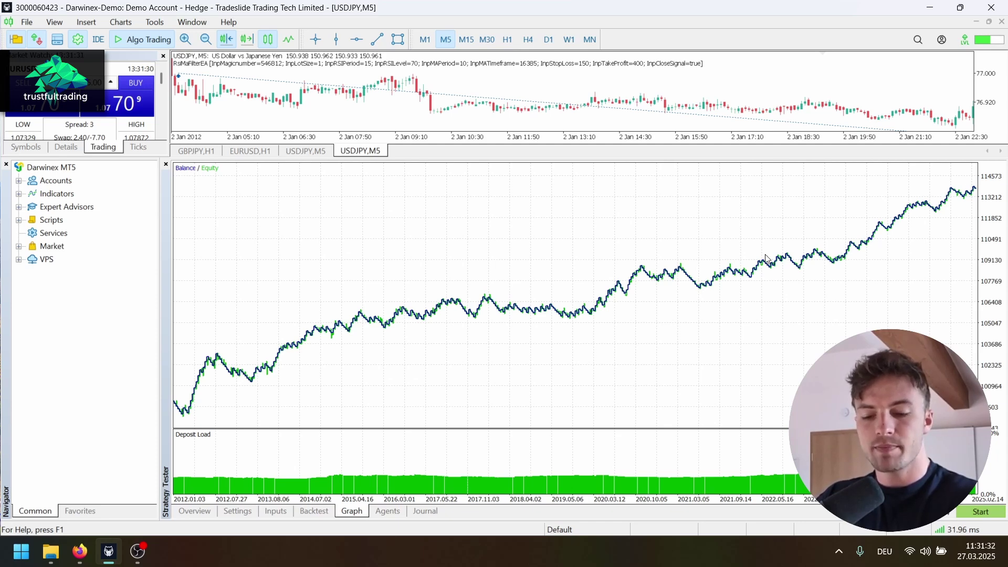
click(314, 511)
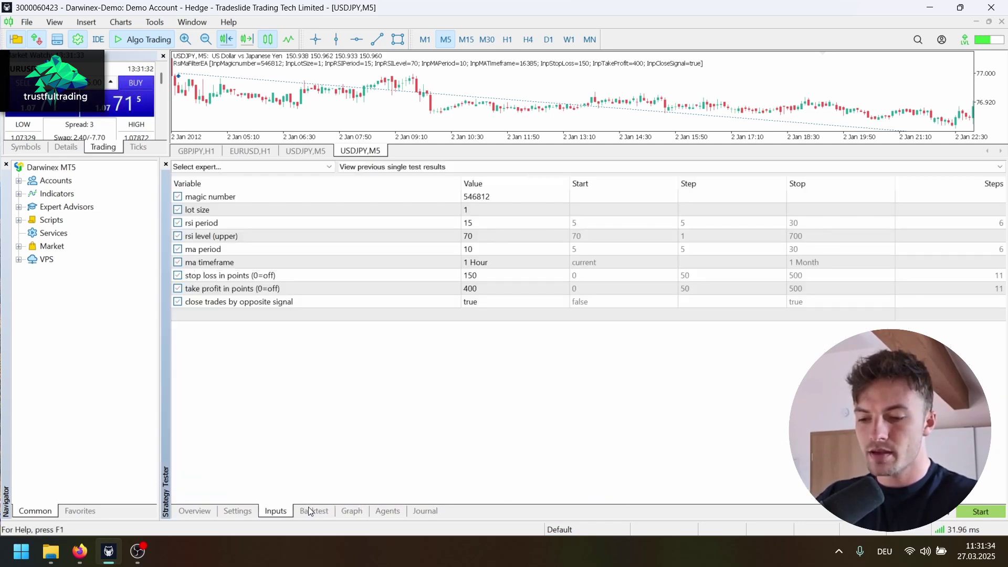
click(351, 512)
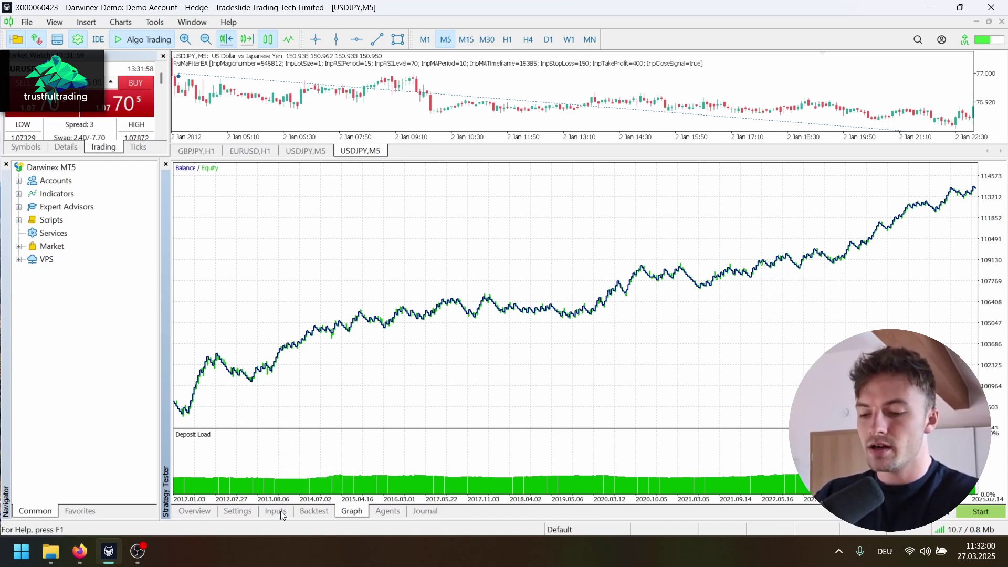
- Bring up the backtest's USDJPY M5 price chart and open, then dismiss, its context menu
click(239, 511)
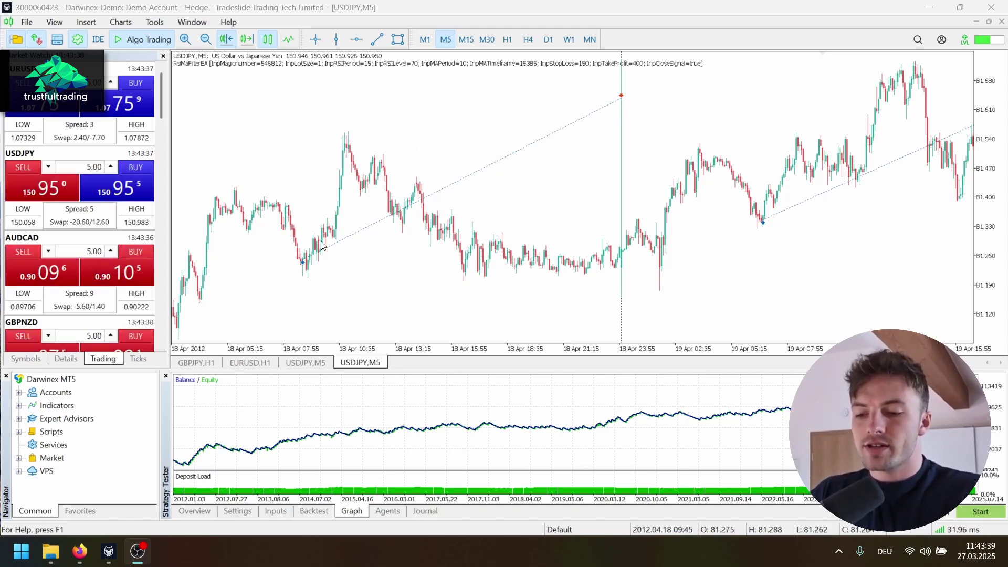
scroll(440, 245, down, 2)
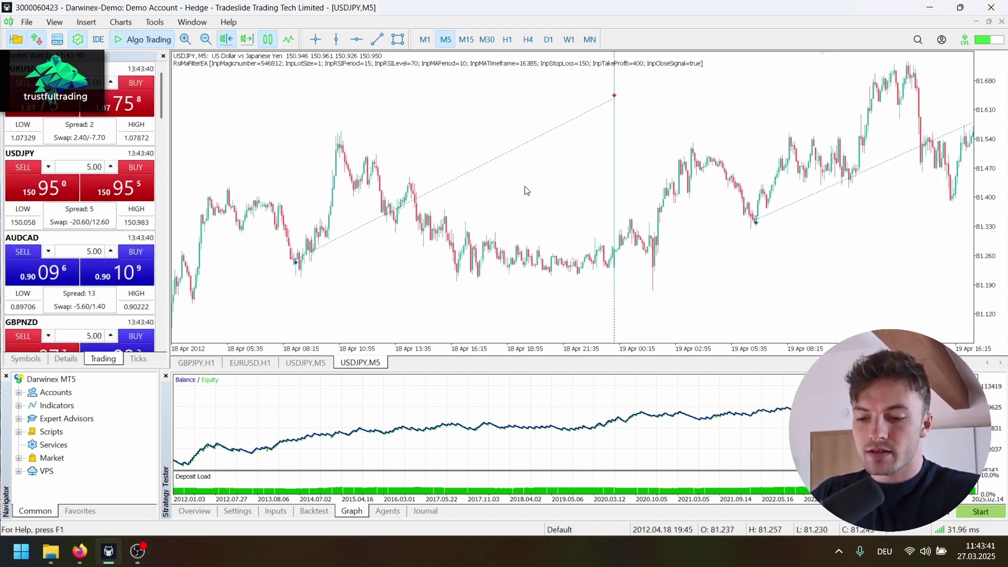
middle_click(569, 203)
right_click(573, 205)
click(493, 227)
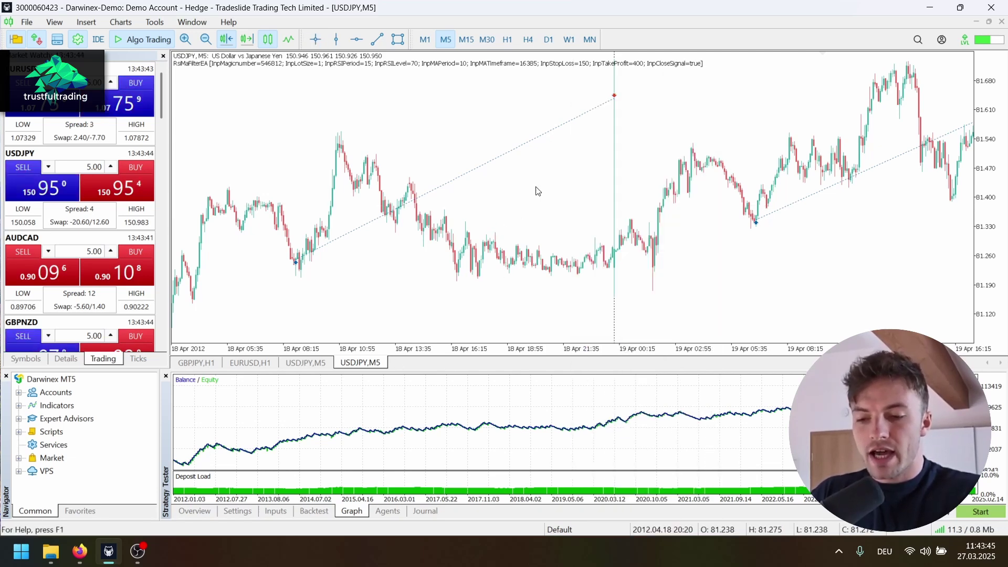
- Scroll the chart forward through the late April 2012 trades
scroll(538, 191, up, 2)
scroll(733, 229, down, 3)
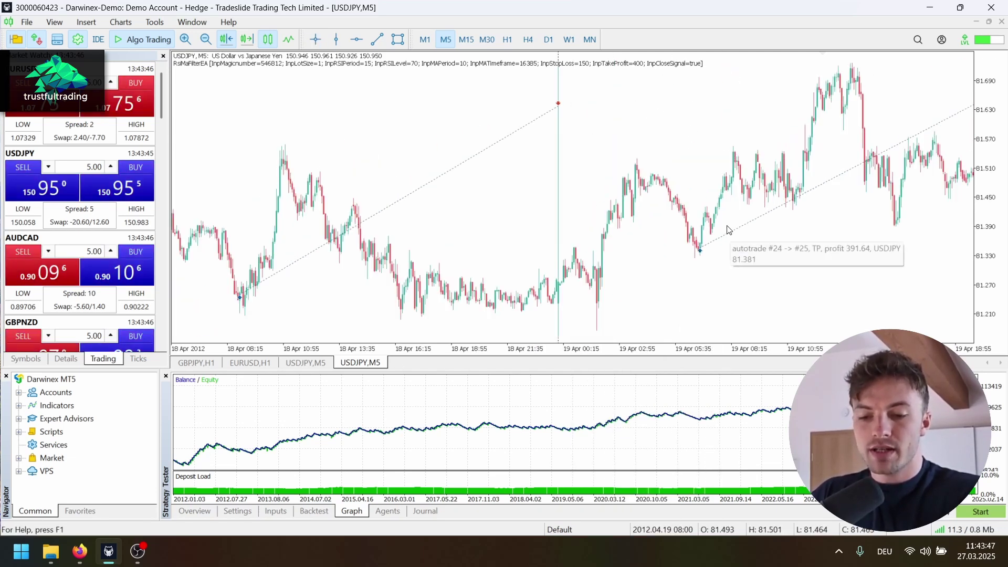
scroll(728, 229, down, 7)
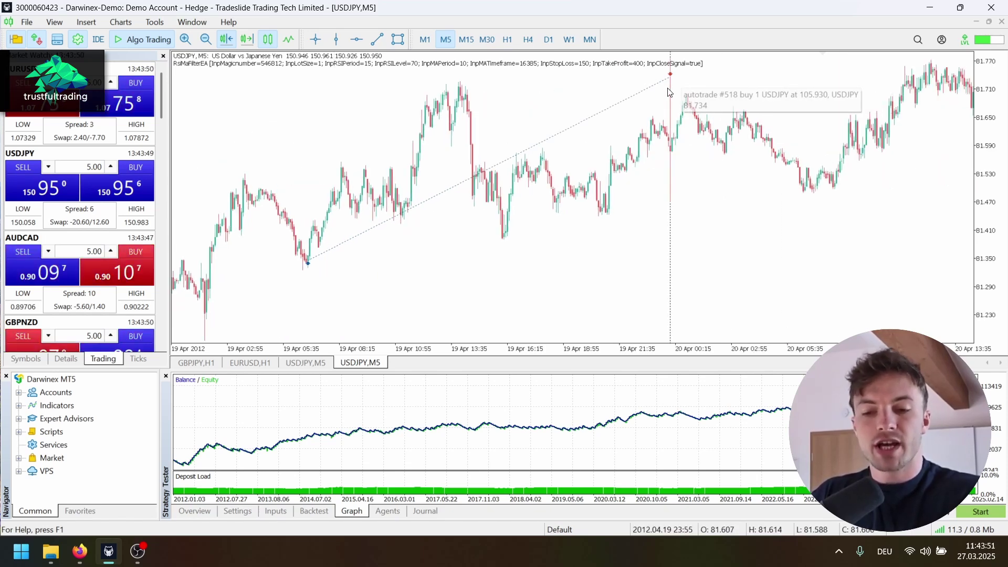
scroll(683, 190, down, 4)
scroll(683, 190, down, 20)
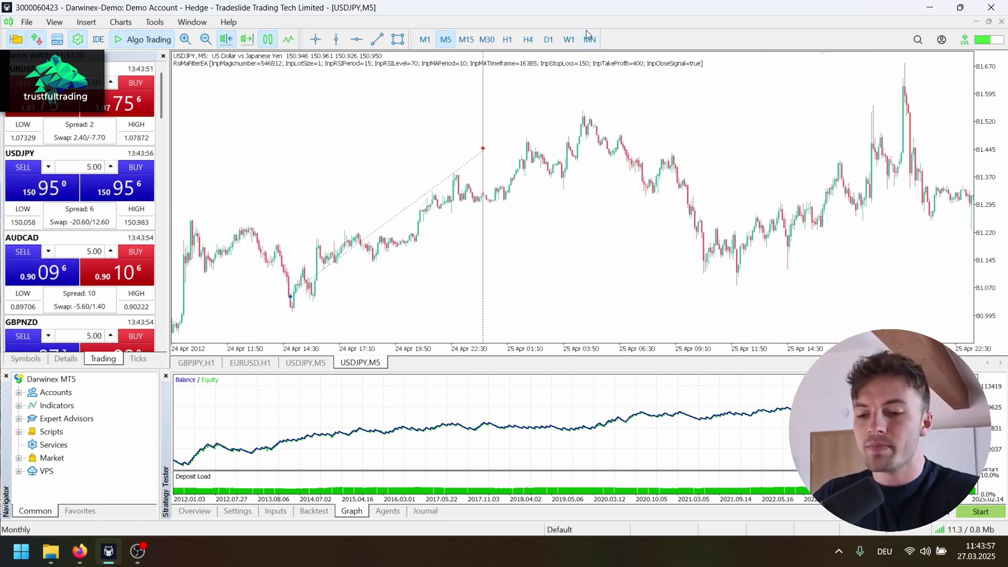
scroll(483, 164, down, 15)
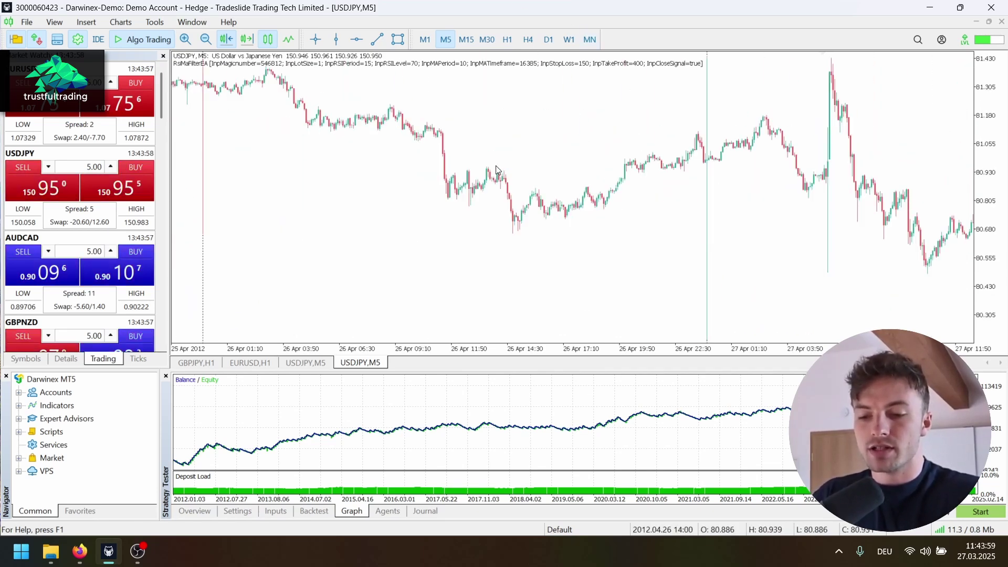
scroll(505, 176, down, 5)
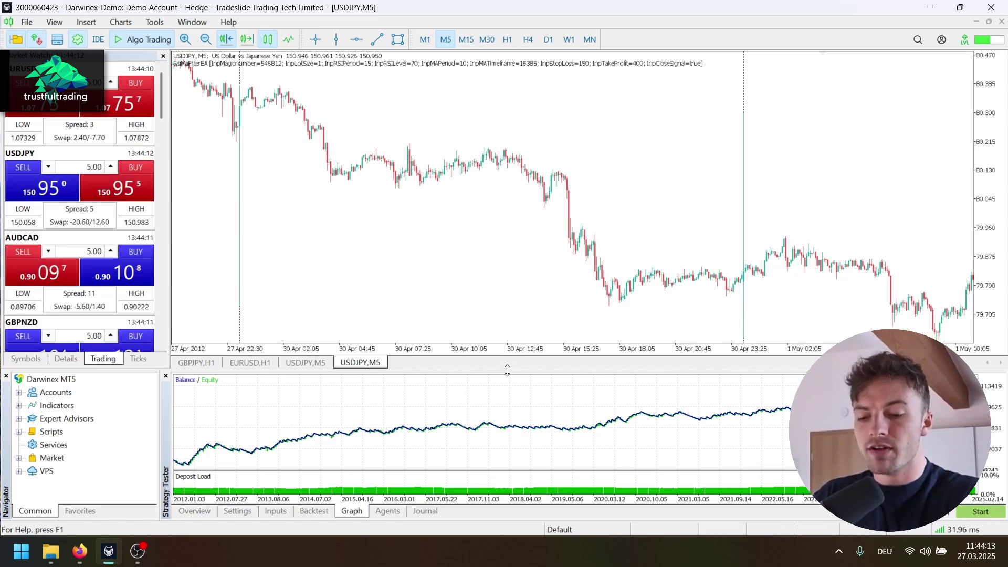
- Make the balance graph taller and move the price chart to the latest bars, around 13–17 March 2025
drag(507, 370, 546, 234)
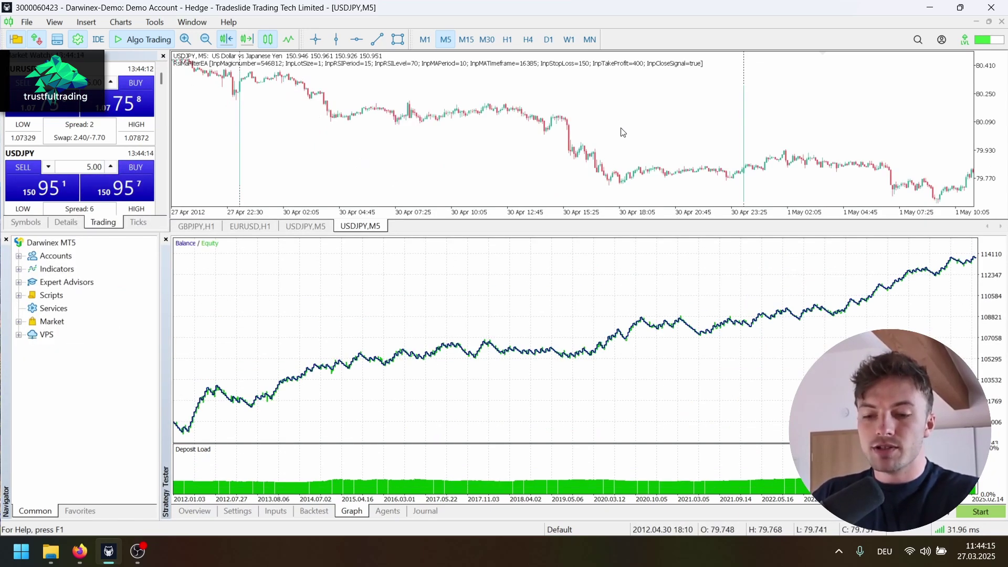
scroll(623, 133, down, 5)
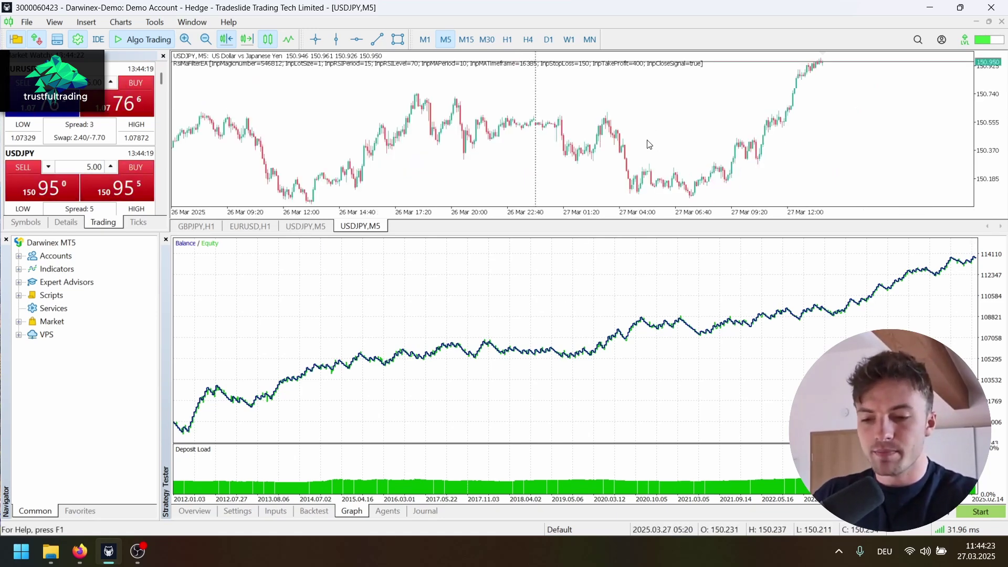
key(End)
scroll(578, 131, down, 15)
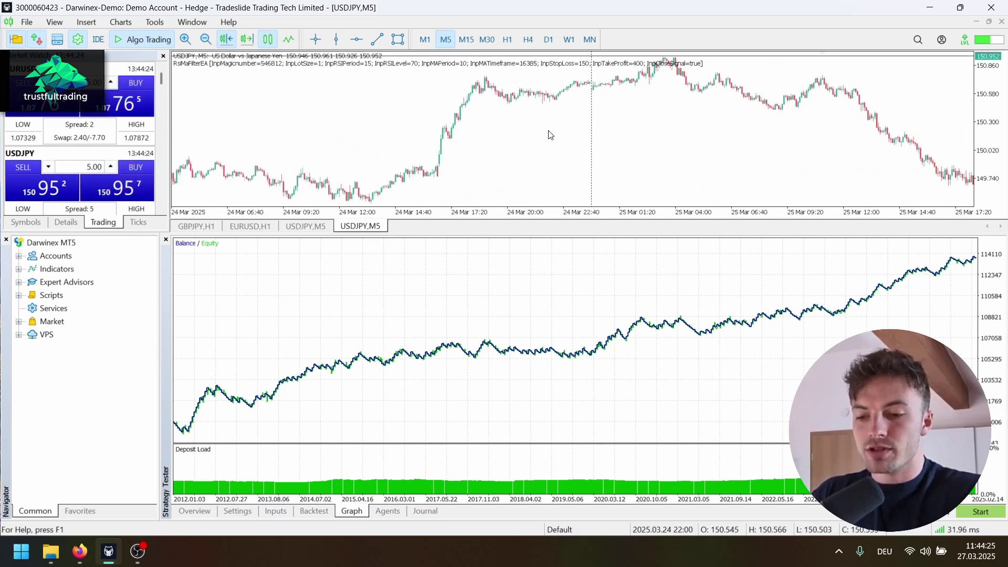
scroll(504, 129, down, 5)
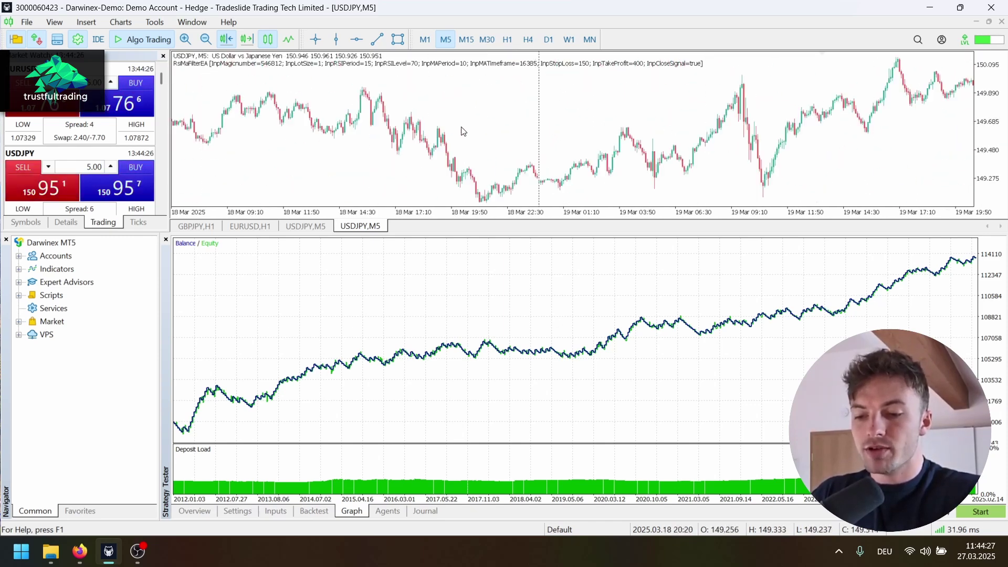
scroll(542, 114, down, 15)
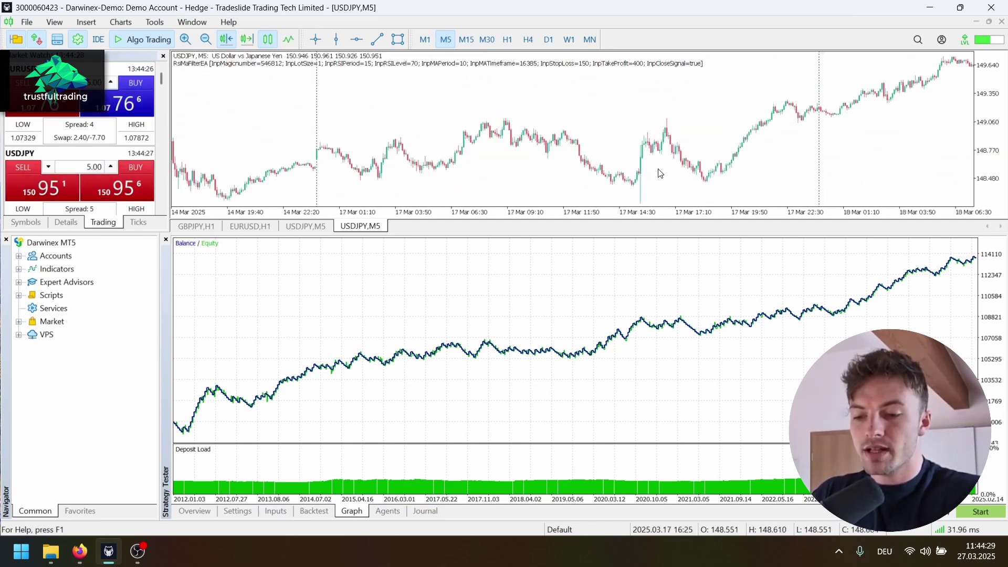
scroll(623, 132, down, 5)
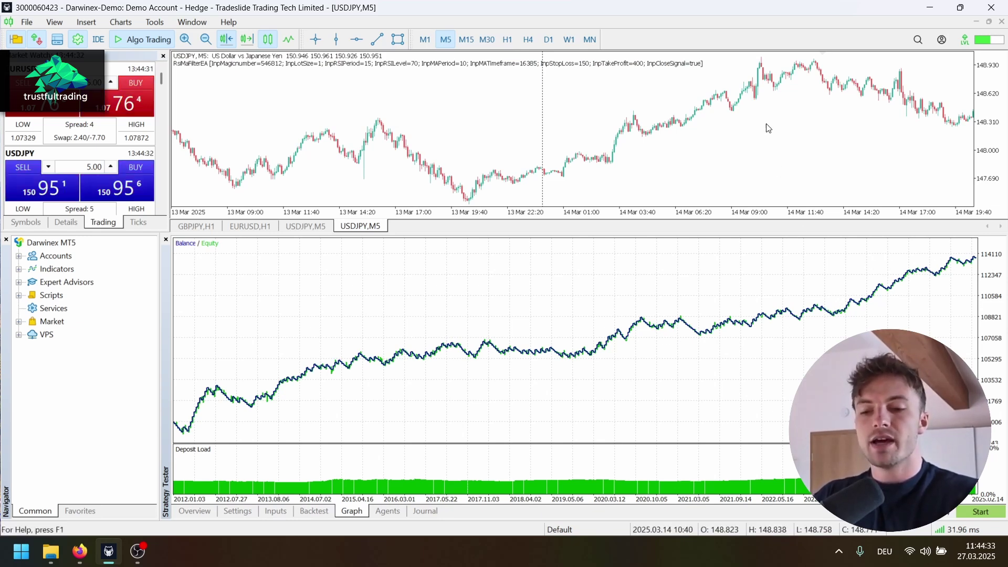
scroll(743, 129, up, 5)
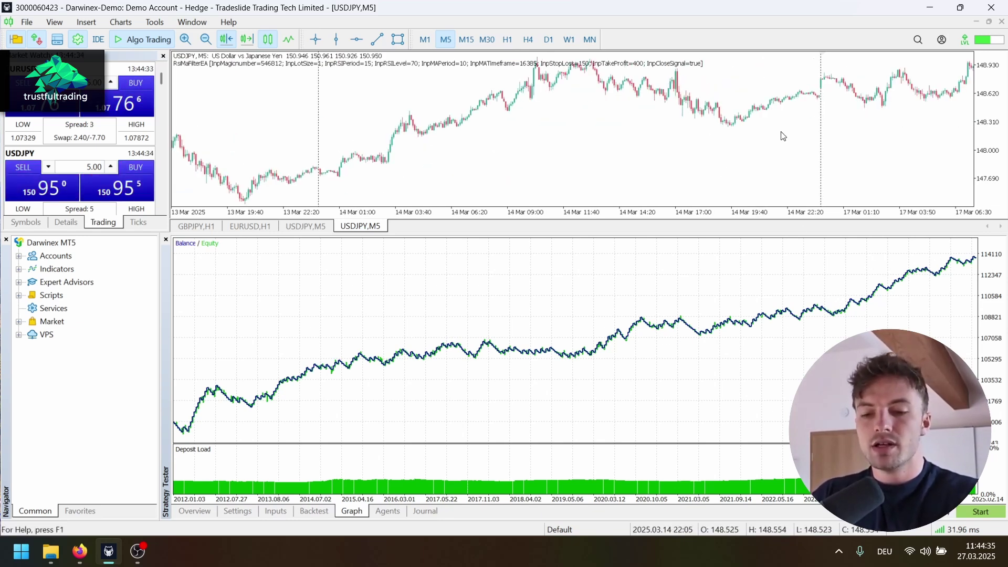